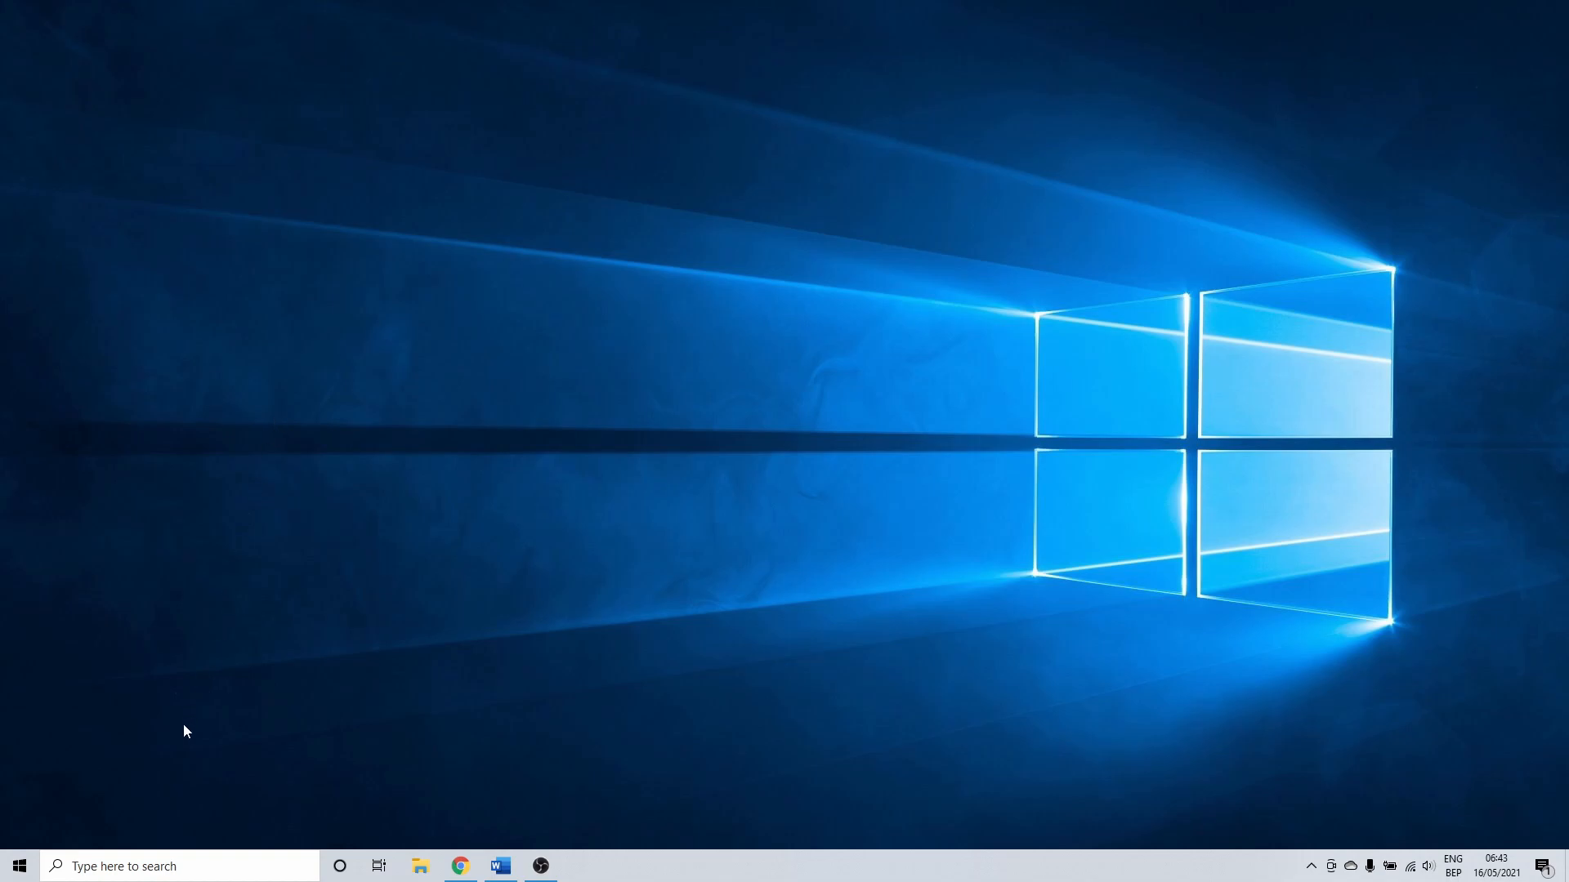
# Search Windows for "sound settings" and open the Sound settings page.
pyautogui.click(151, 866)
pyautogui.write('sound settings')
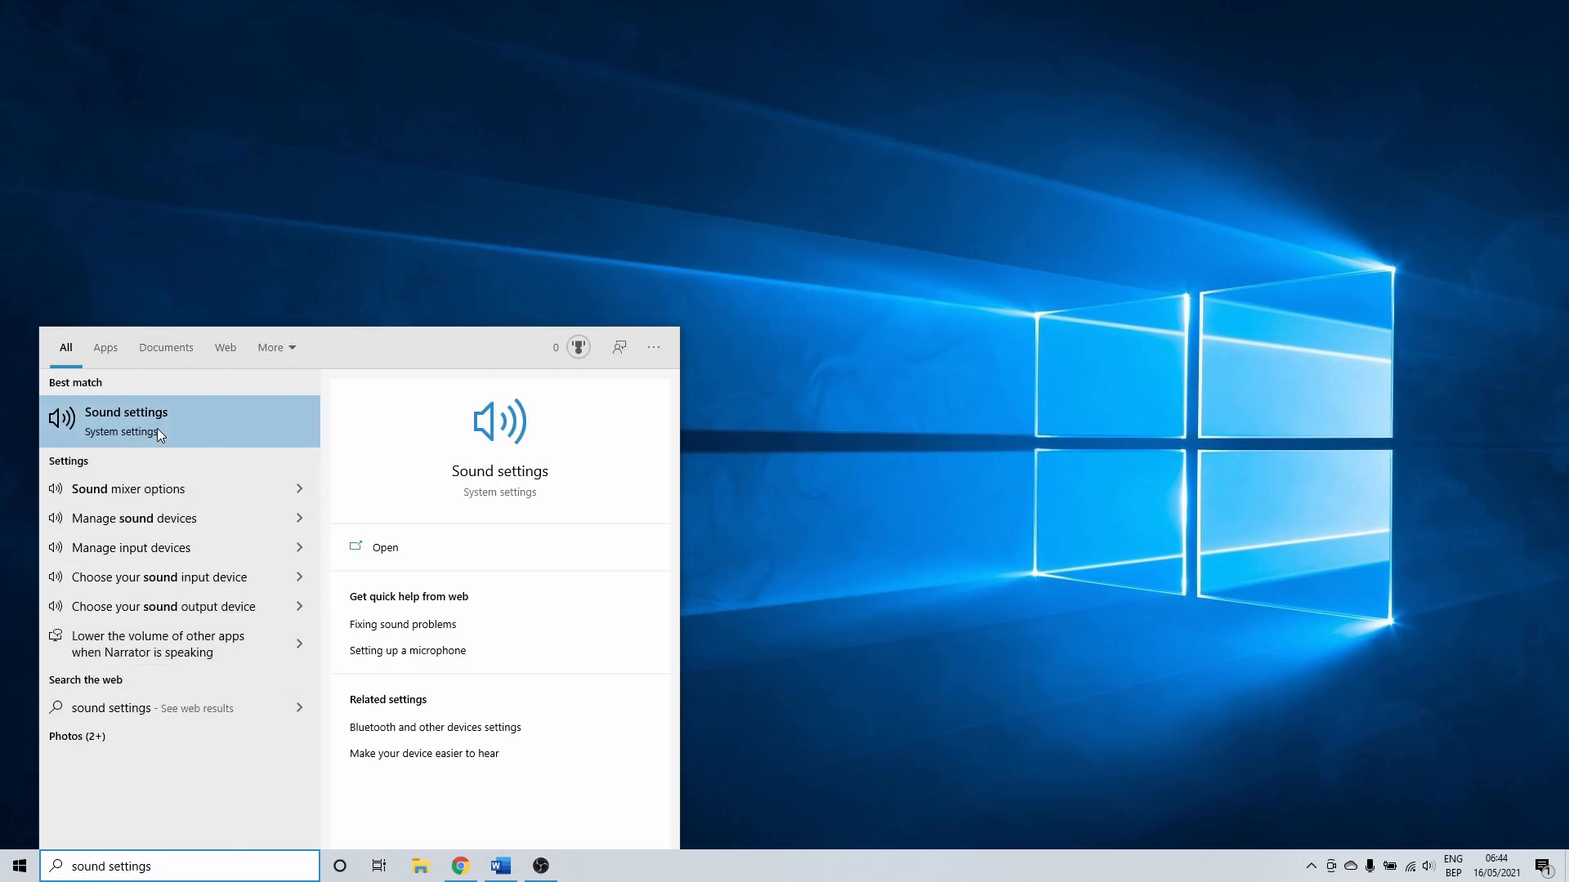
pyautogui.click(158, 429)
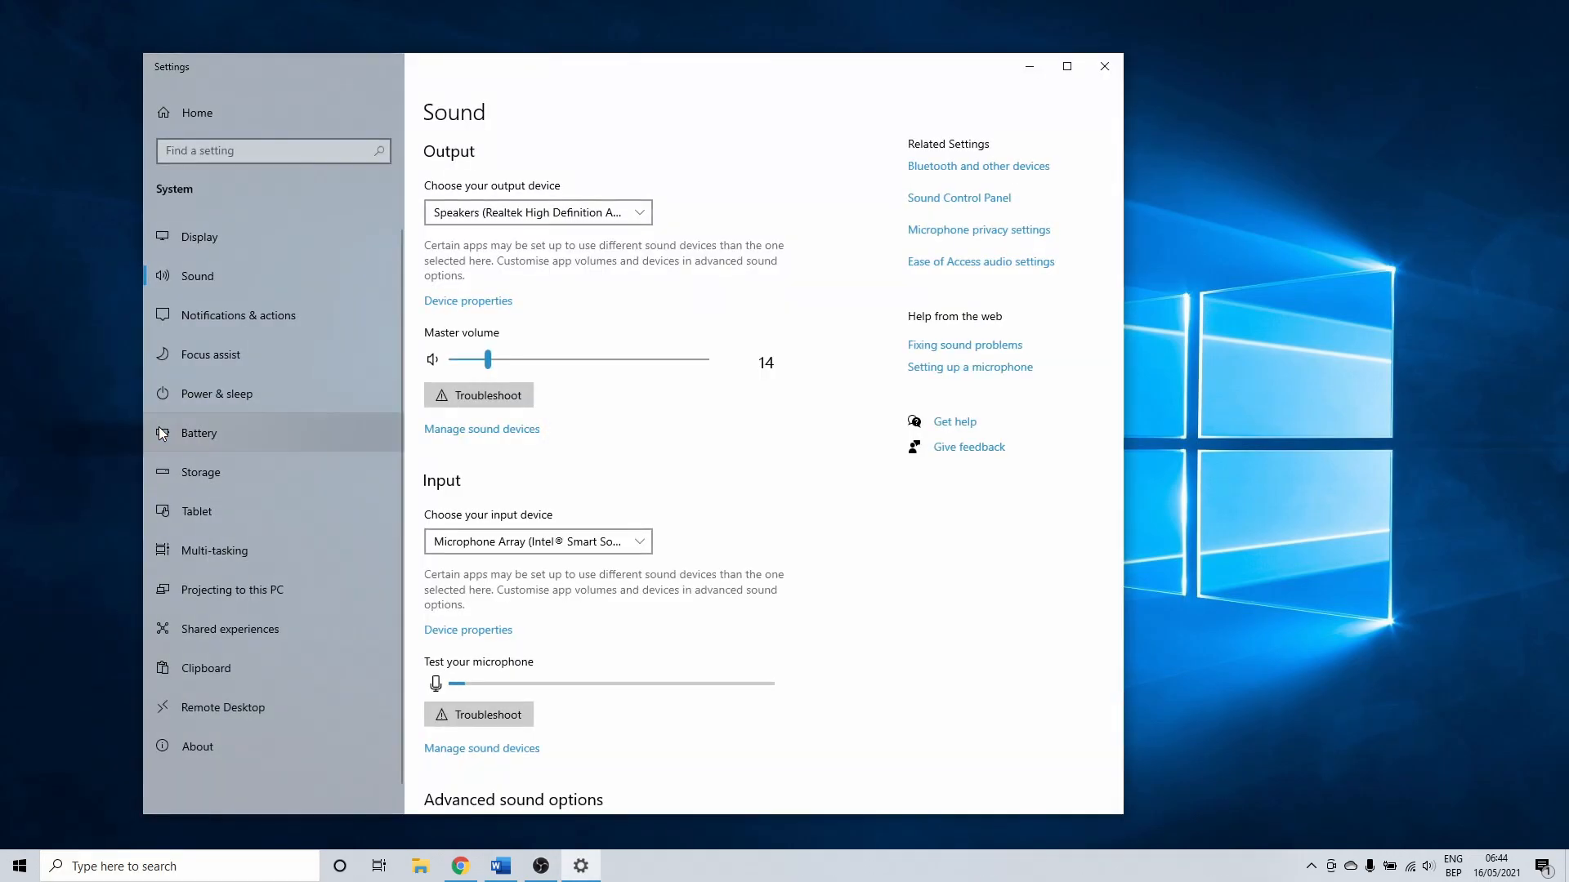
# Choose Speakers (Realtek High Definition Audio(SST)) as the output device and set the master volume to 29.
pyautogui.click(539, 214)
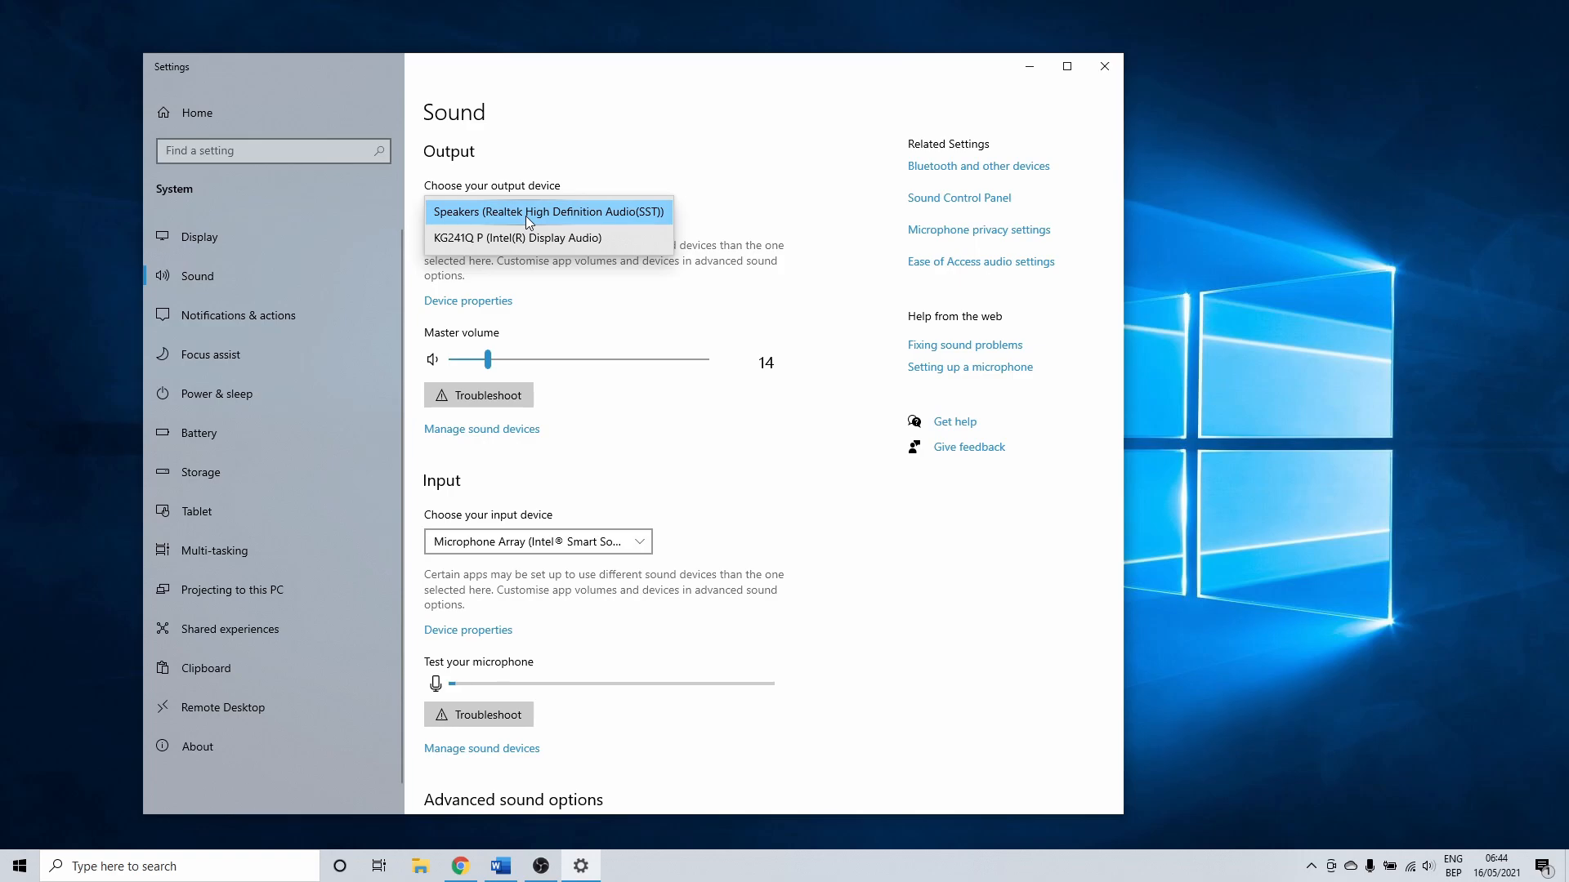
pyautogui.click(526, 214)
pyautogui.click(489, 361)
pyautogui.moveTo(489, 366); pyautogui.dragTo(527, 361)
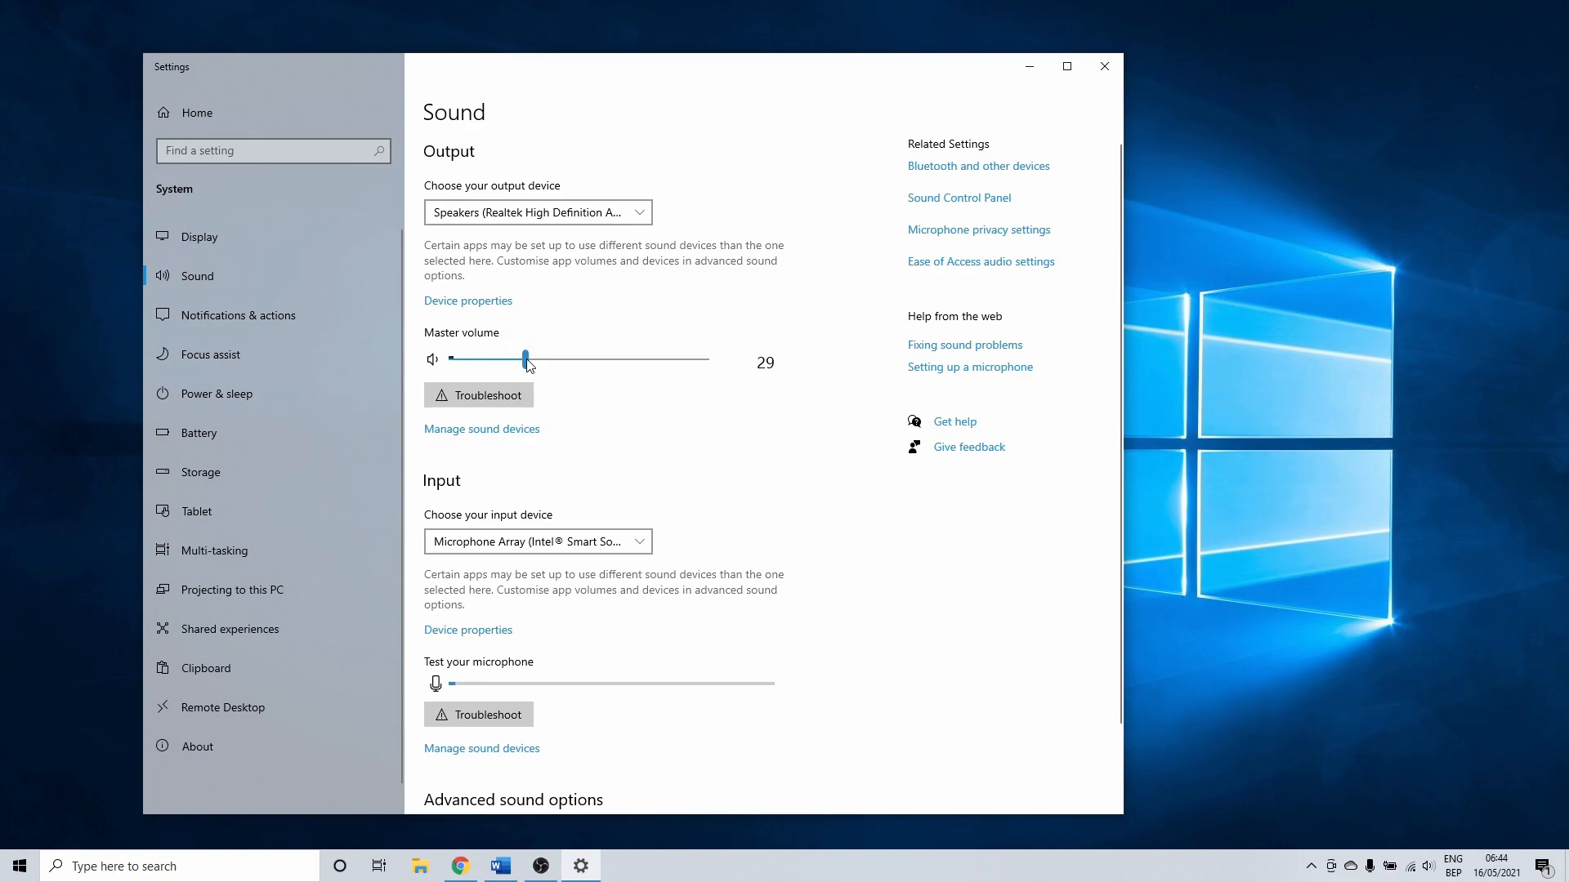
# Troubleshoot the default Realtek speakers, opening the audio enhancements and playing the test sounds.
pyautogui.click(513, 400)
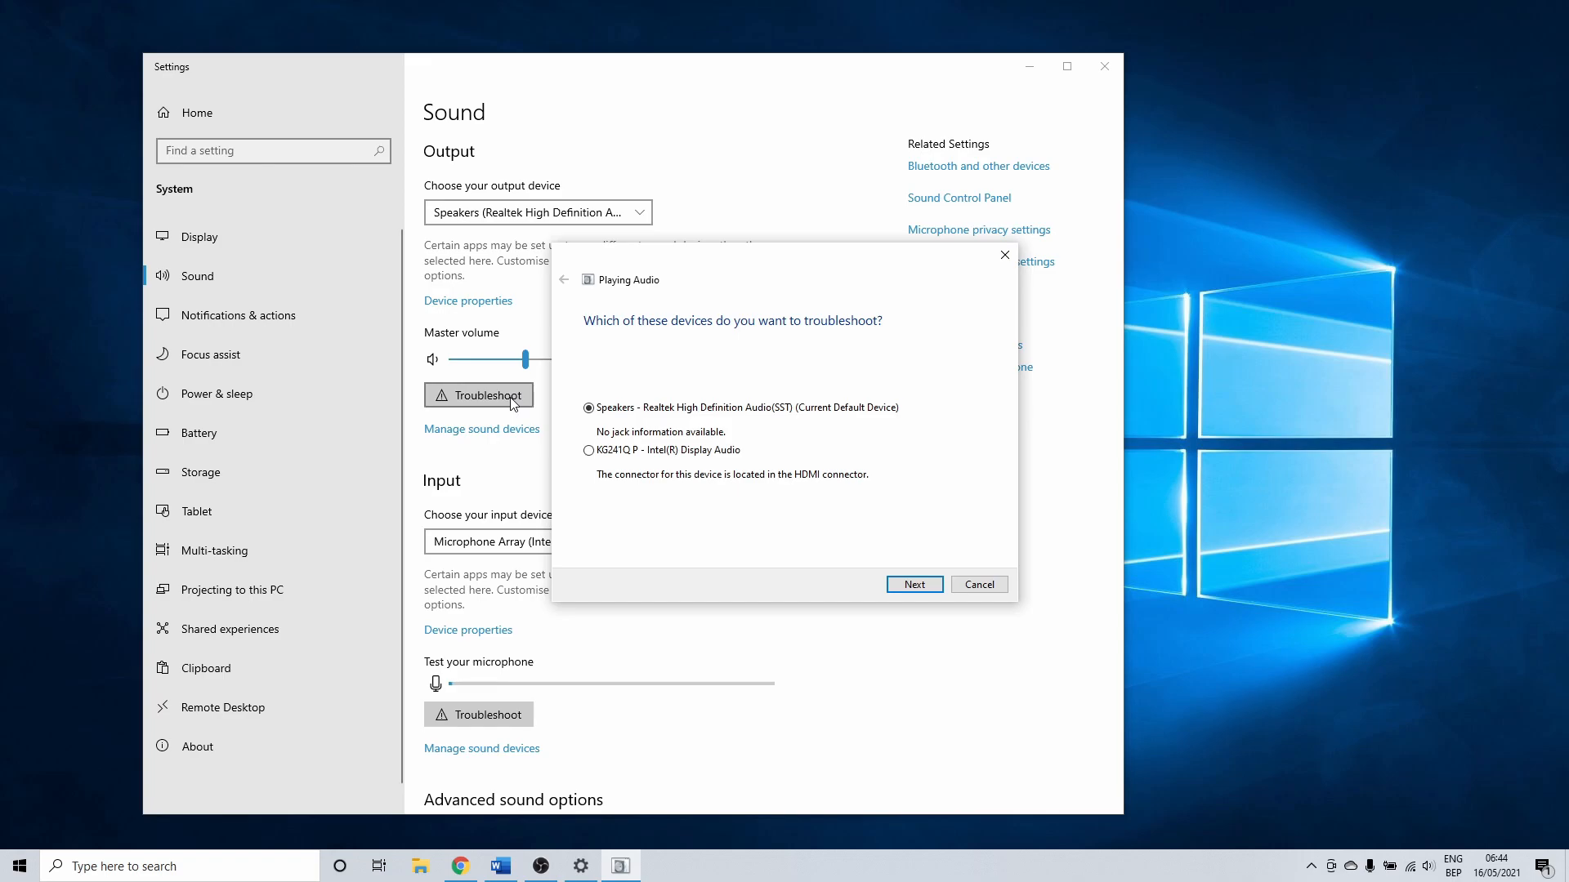
pyautogui.click(909, 586)
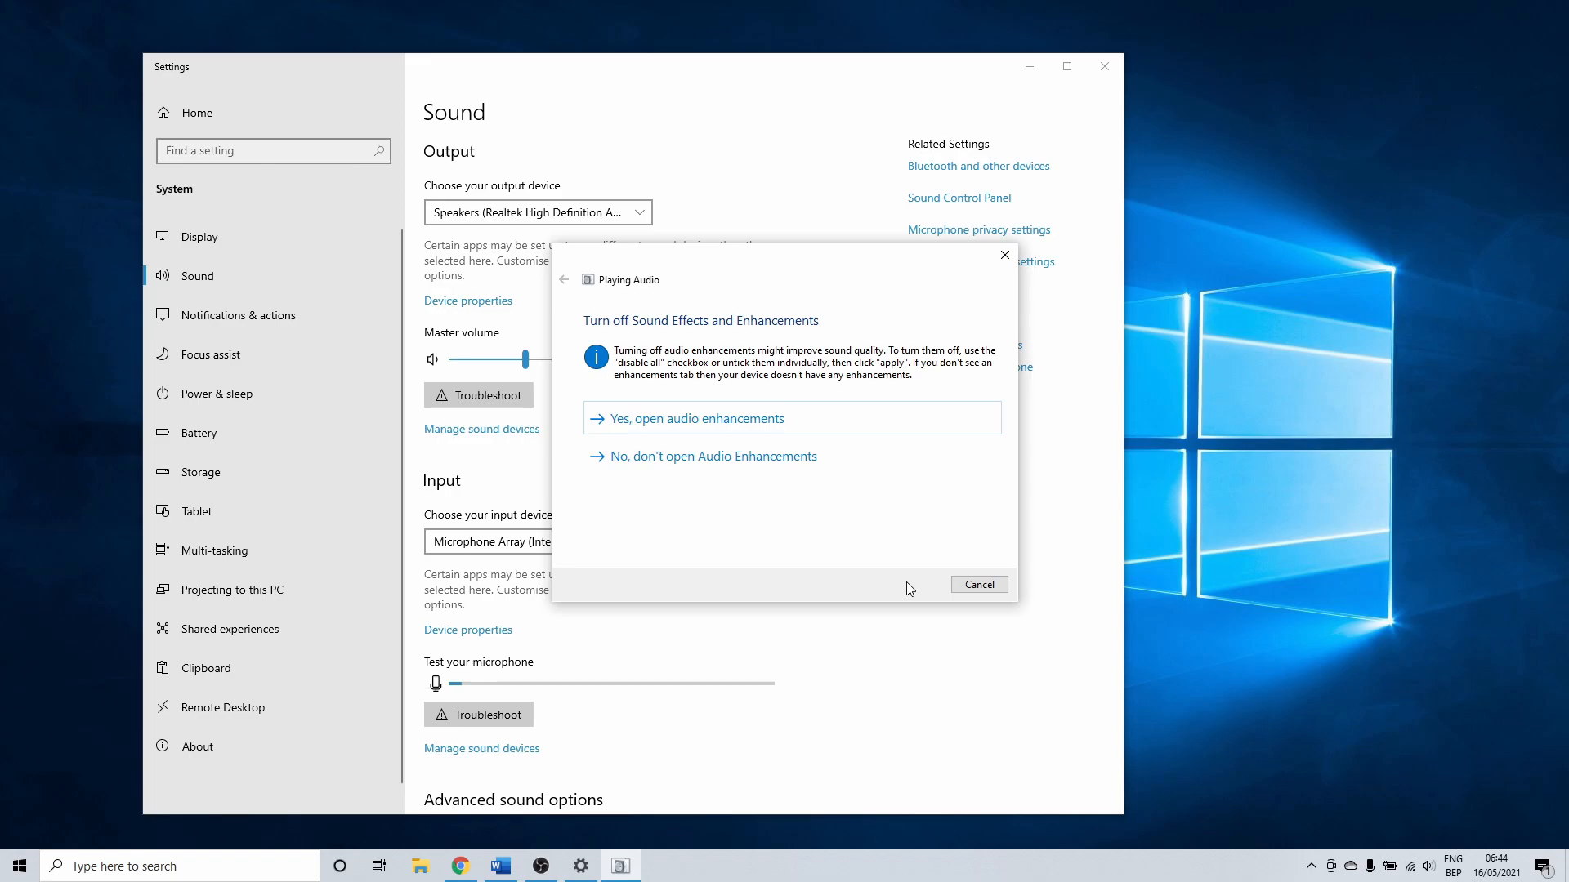
pyautogui.click(781, 420)
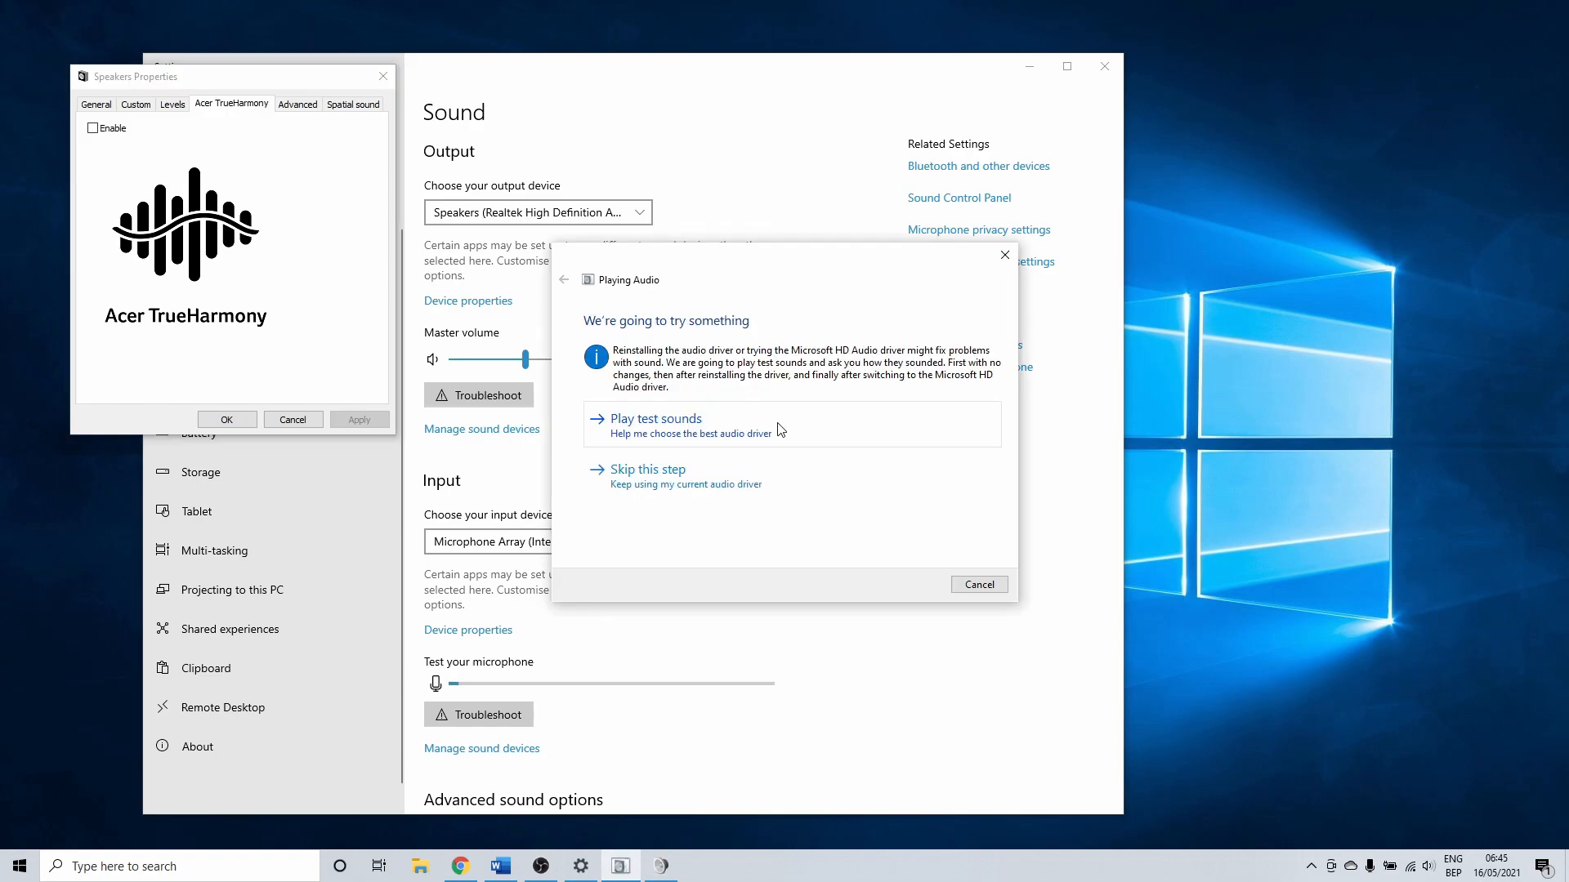
pyautogui.click(780, 429)
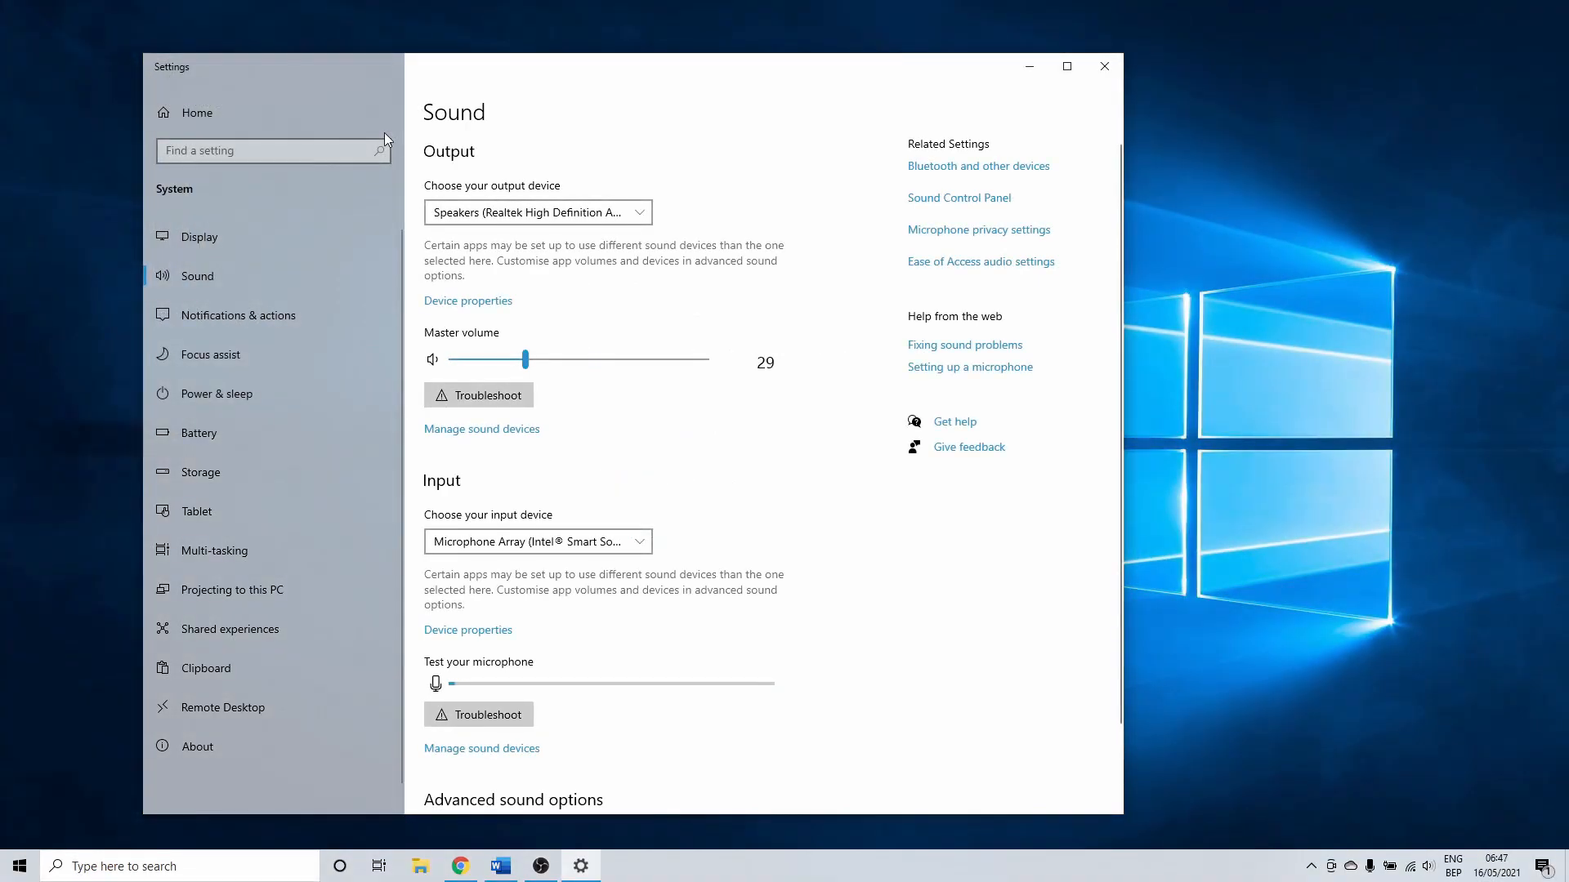
# In the Sound Control Panel, make Windows do nothing when it detects communications activity and apply the change.
pyautogui.click(952, 205)
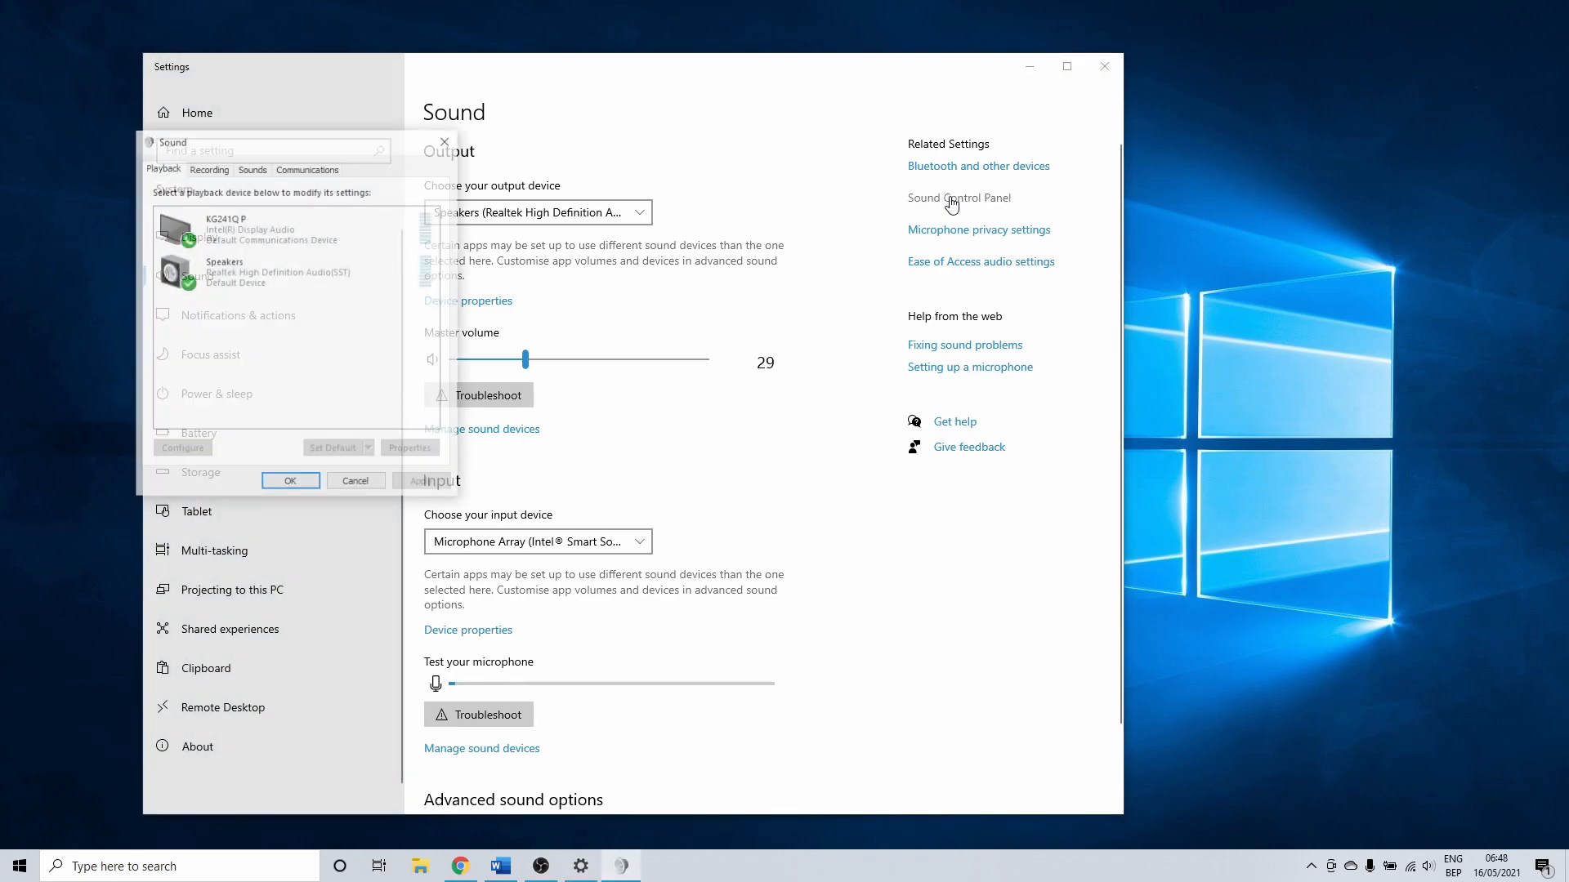
pyautogui.moveTo(338, 147); pyautogui.dragTo(632, 161)
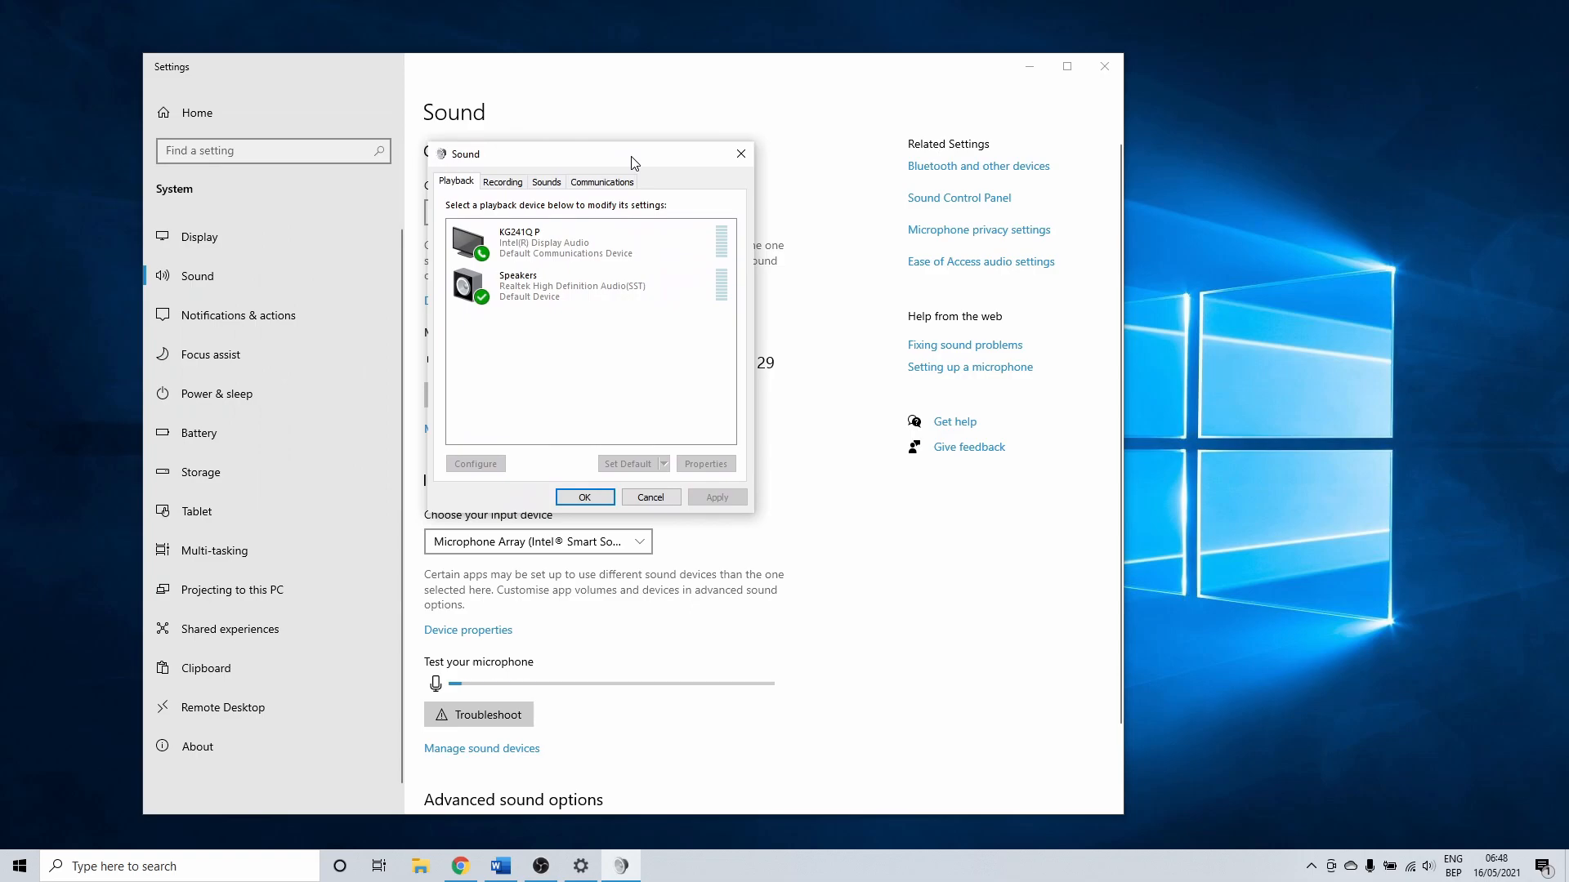
pyautogui.click(600, 184)
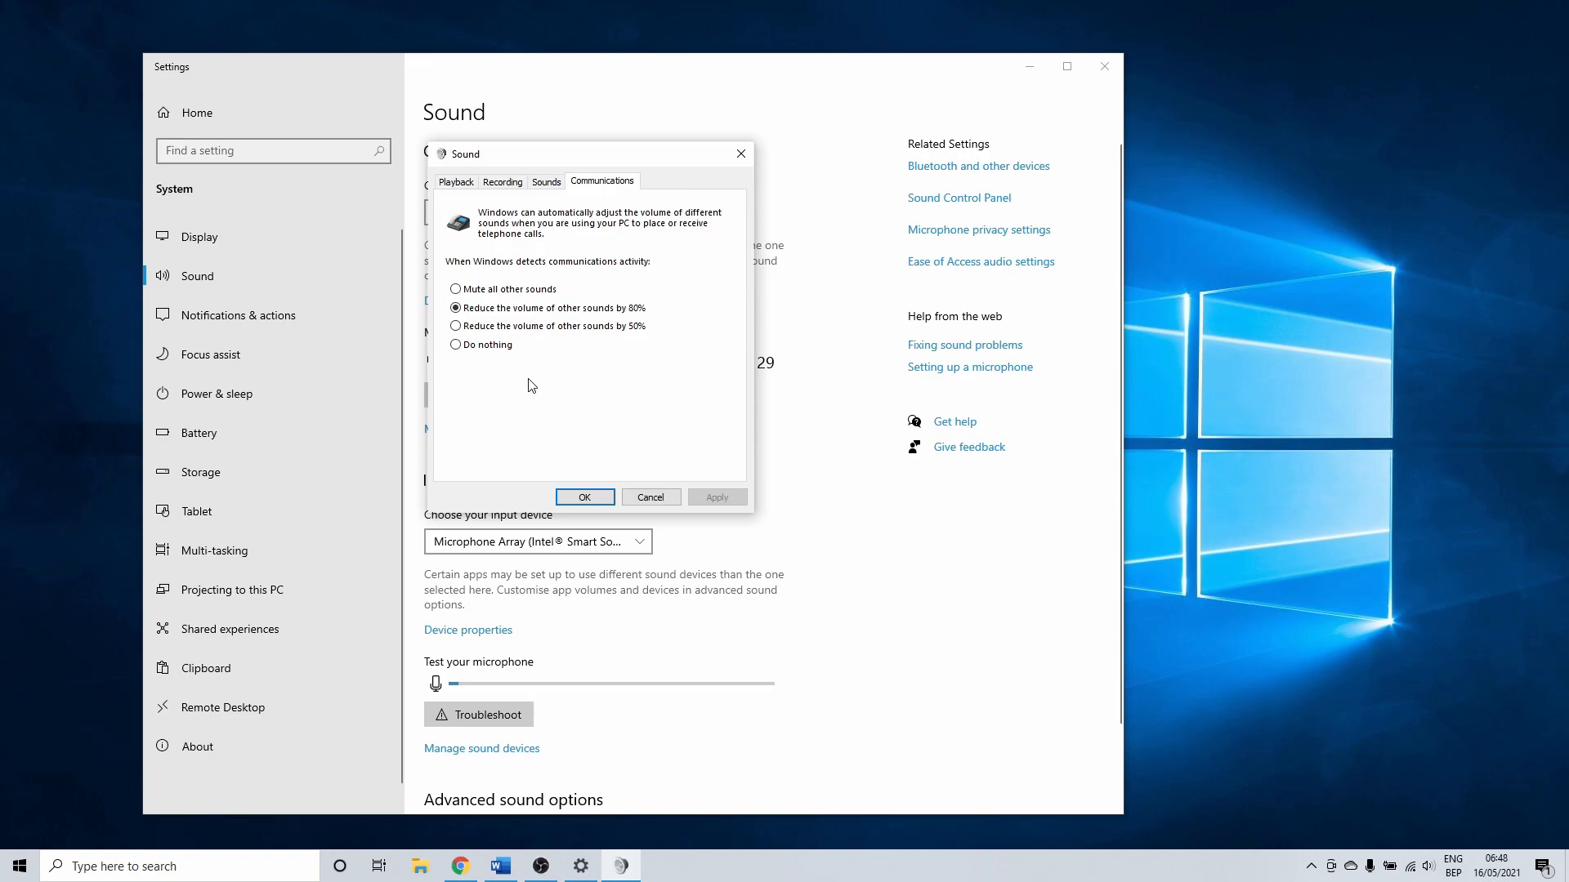
pyautogui.click(455, 348)
pyautogui.click(701, 499)
# Try 16 bit, 48000 Hz as the Speakers' default format, settle on 24 bit, 48000 Hz, and close the sound dialogs.
pyautogui.click(455, 183)
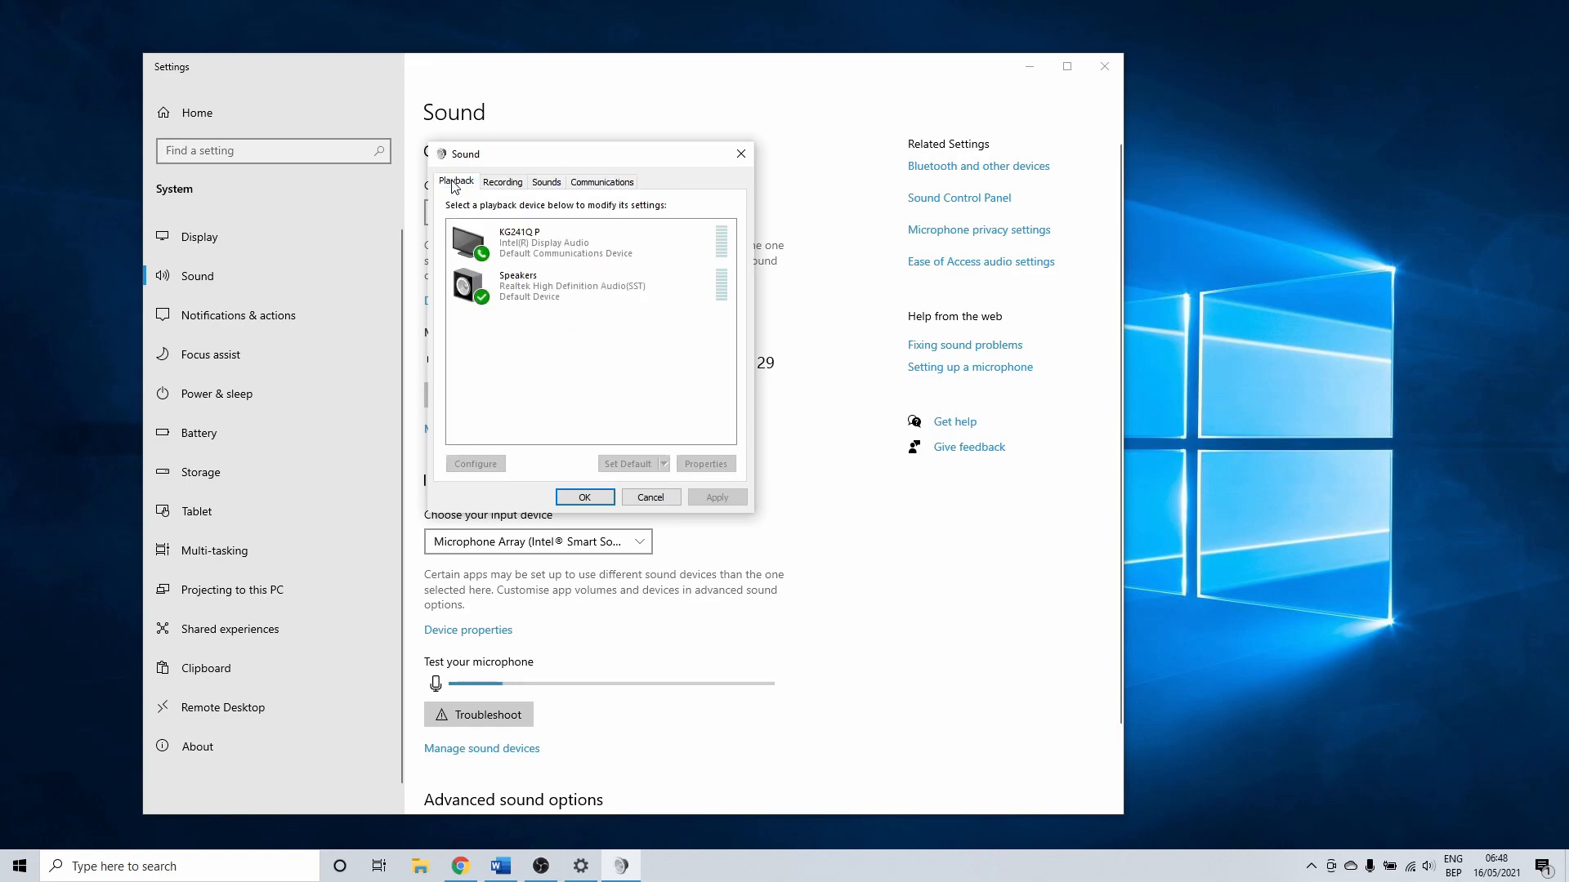
pyautogui.click(522, 286)
pyautogui.click(691, 465)
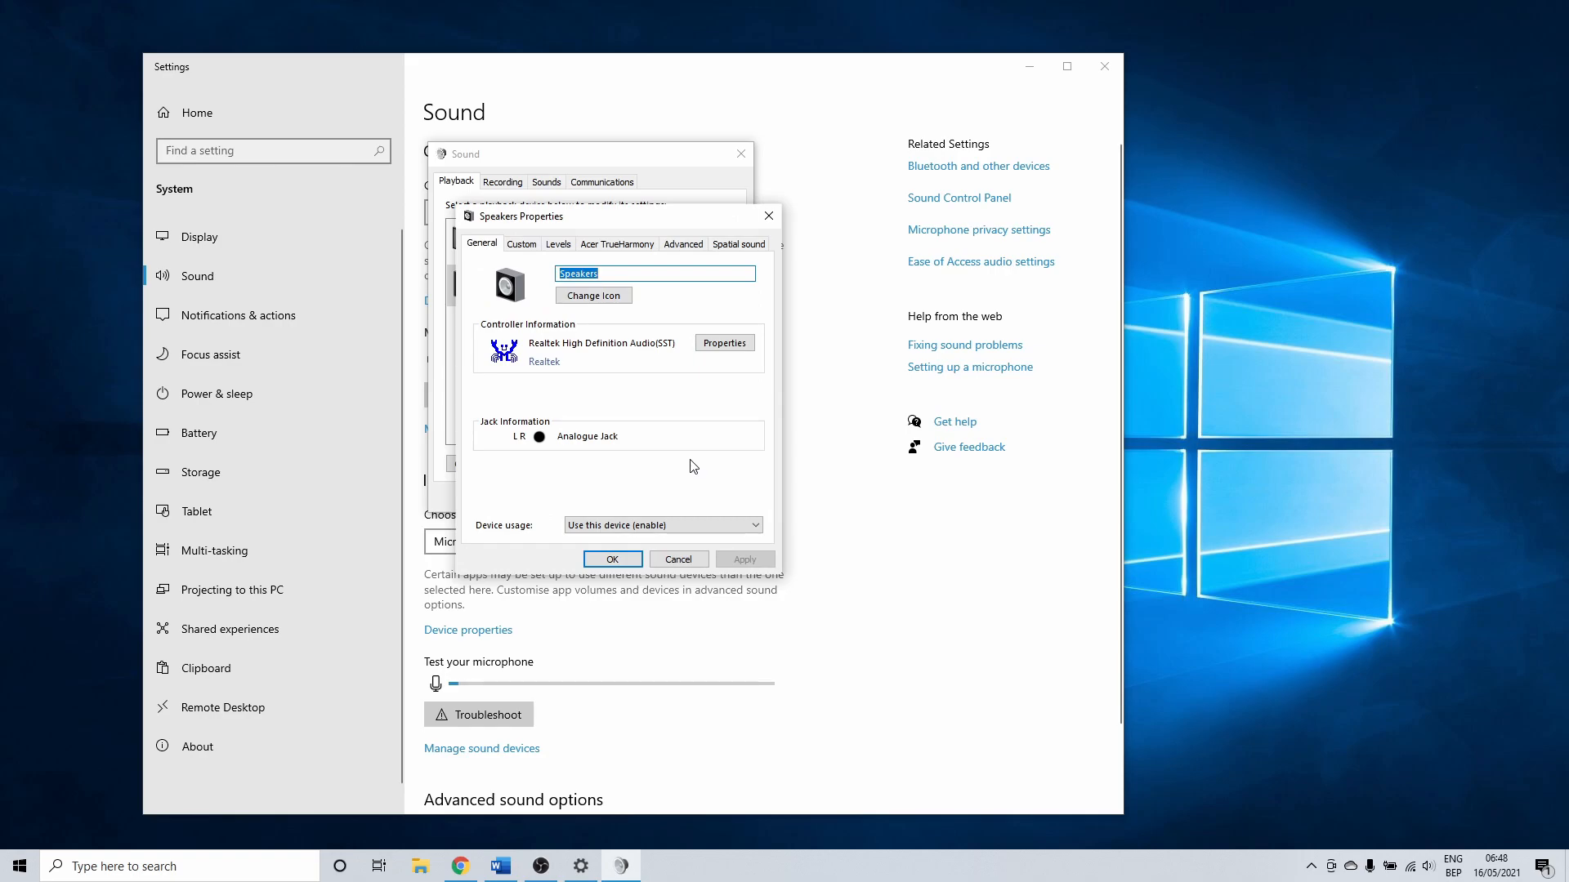
pyautogui.click(666, 248)
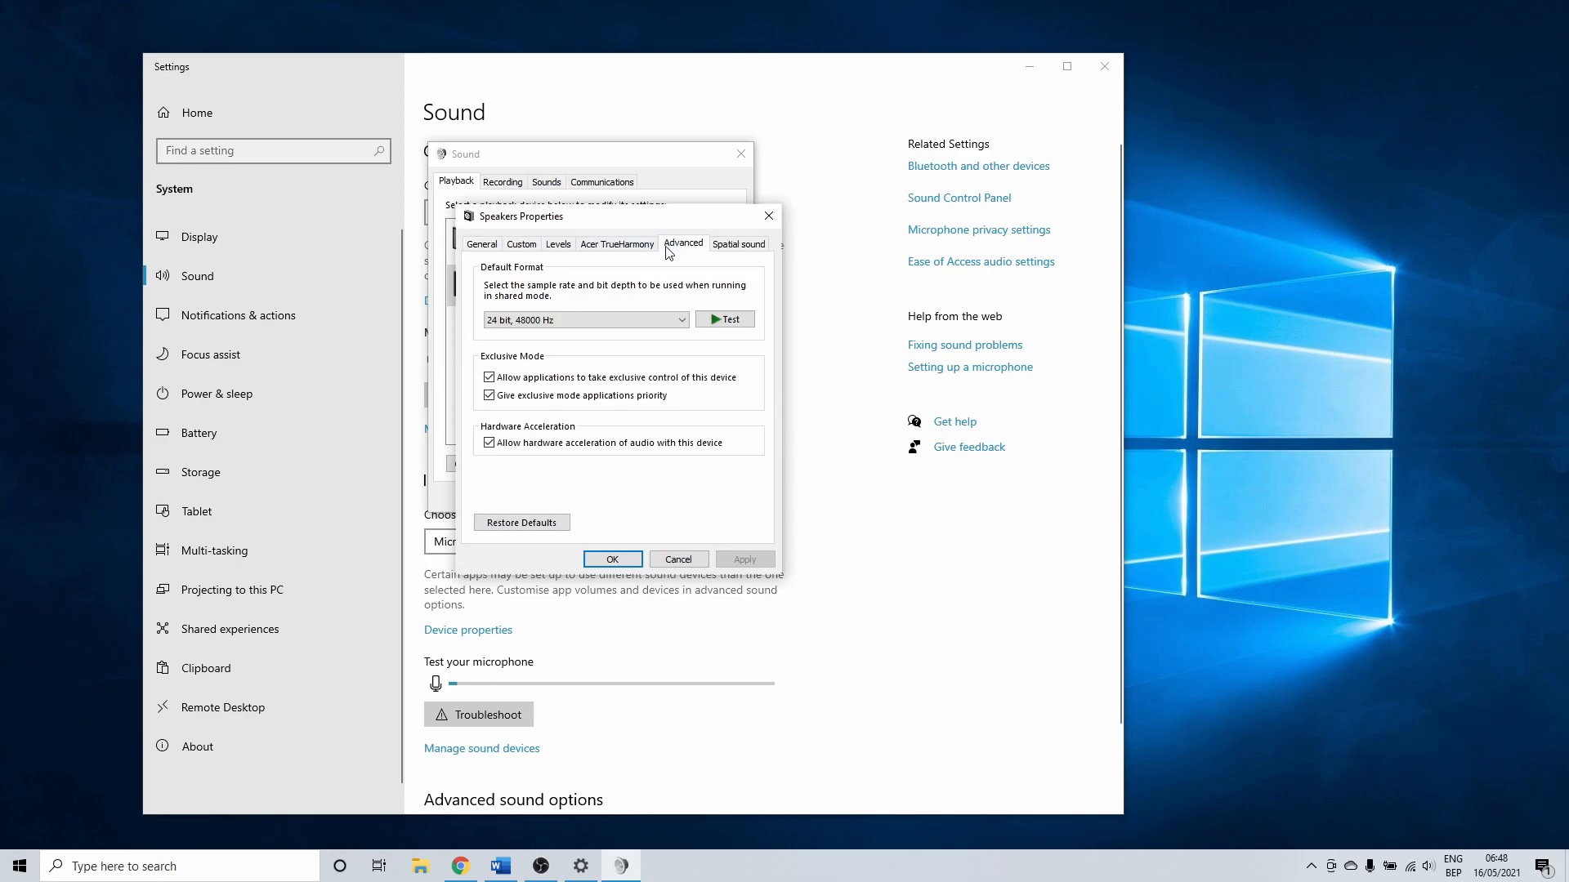
pyautogui.click(660, 320)
pyautogui.click(659, 321)
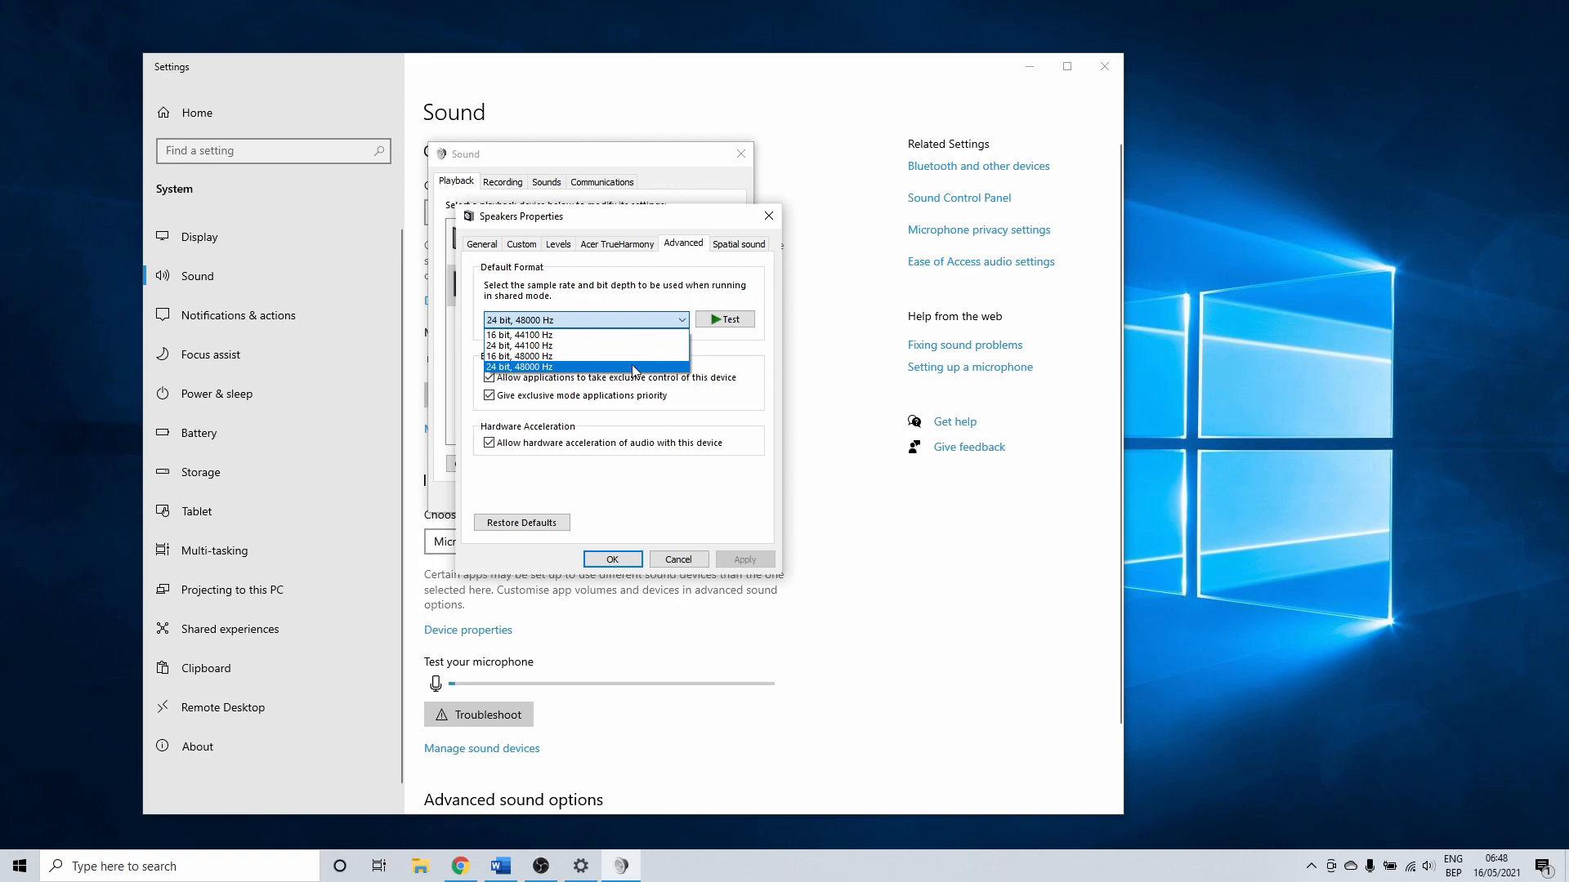
pyautogui.click(630, 365)
pyautogui.click(635, 320)
pyautogui.click(612, 357)
pyautogui.click(614, 322)
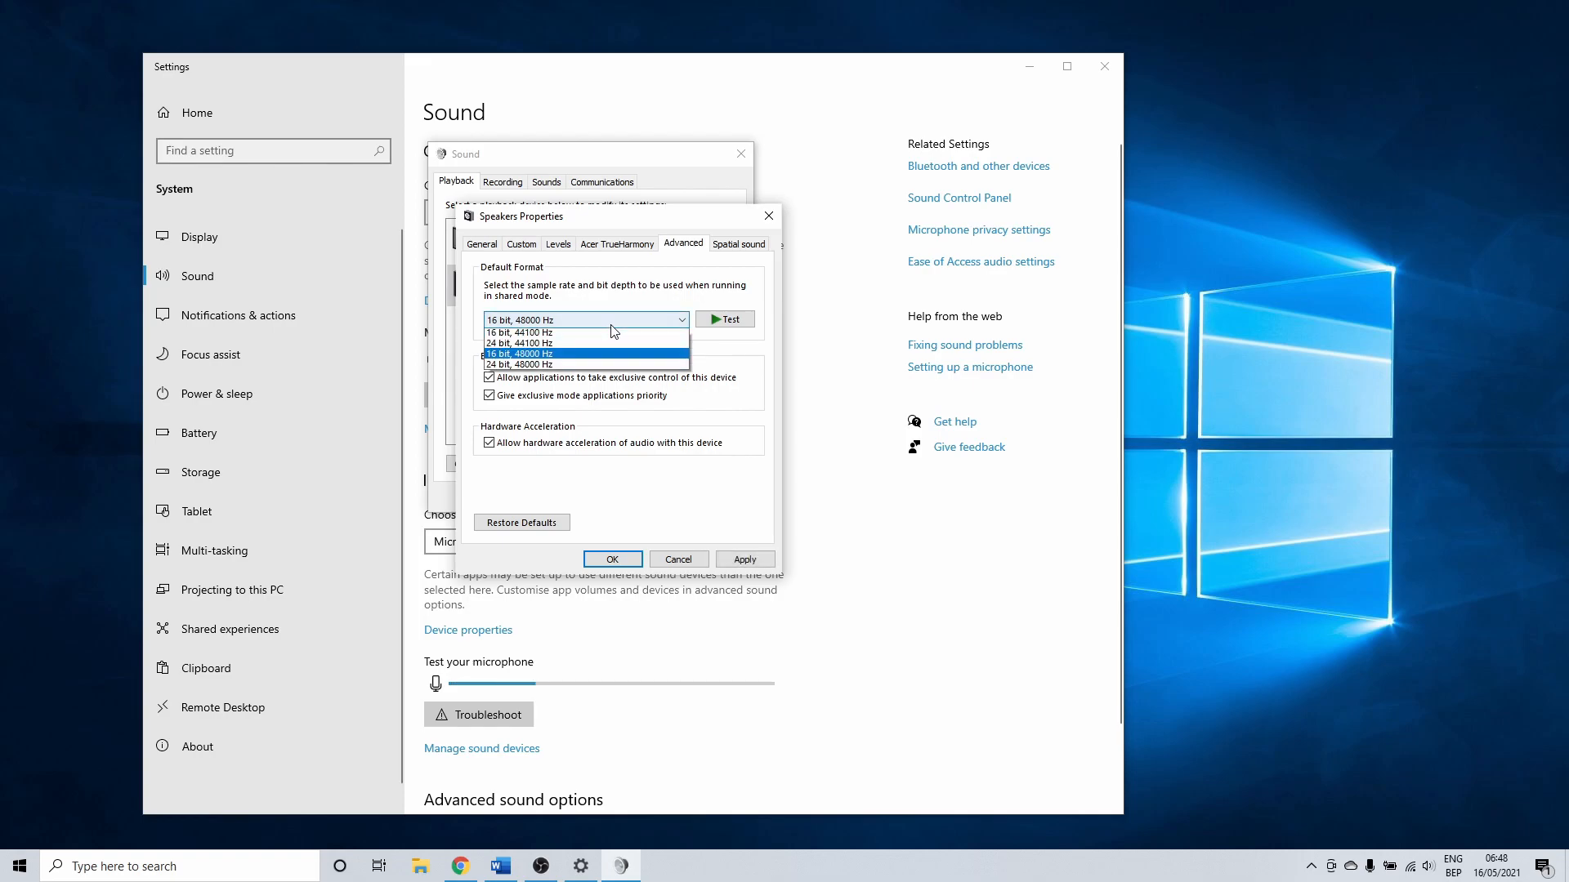
pyautogui.click(606, 366)
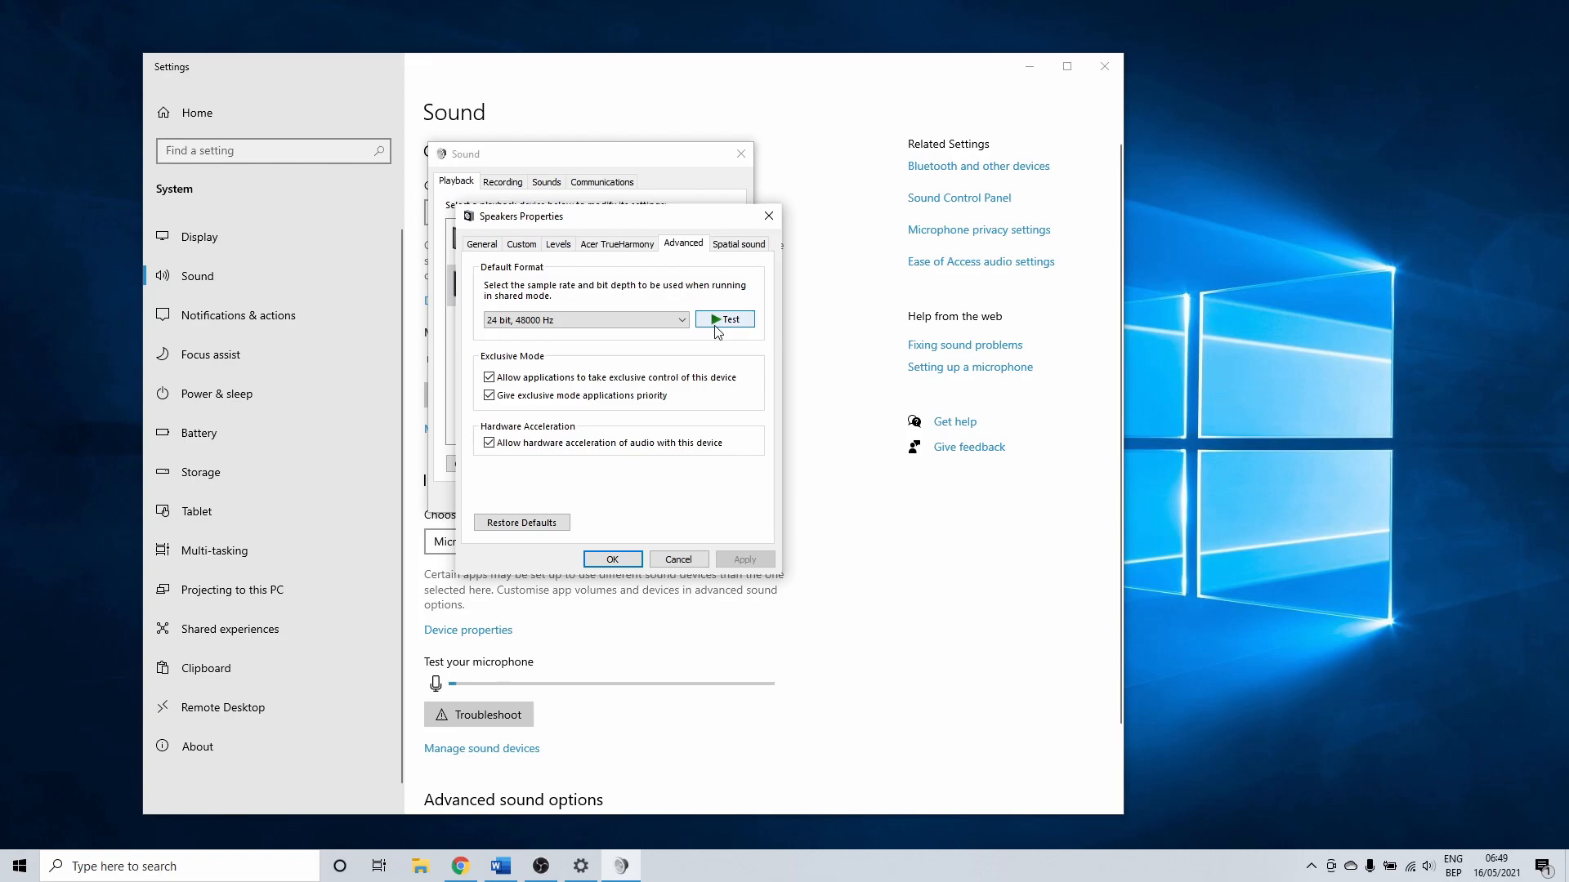
pyautogui.click(615, 560)
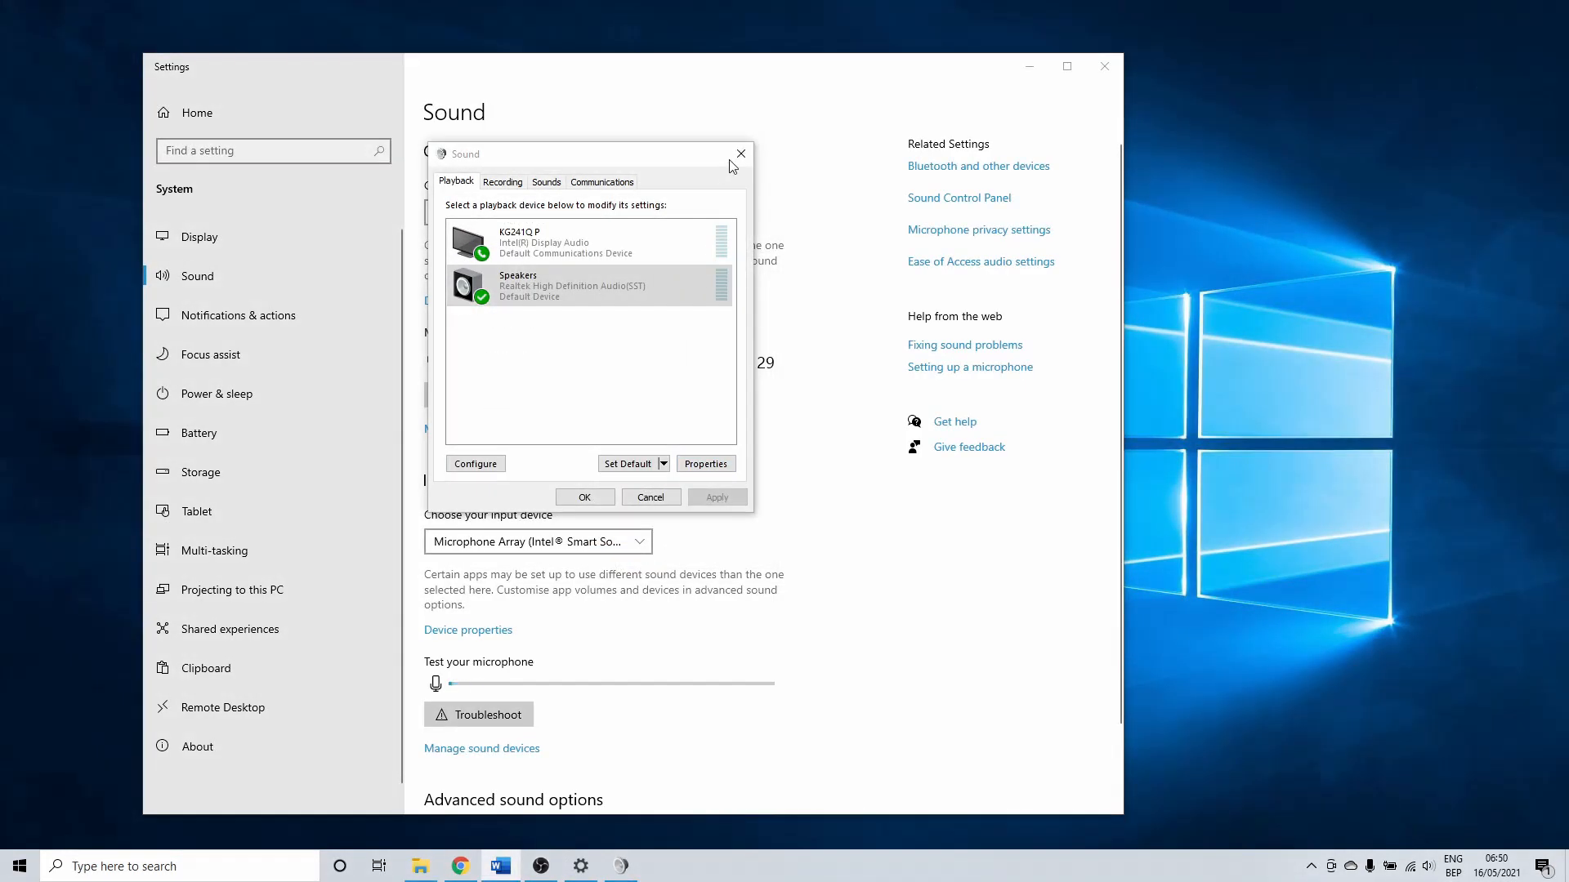
pyautogui.click(740, 154)
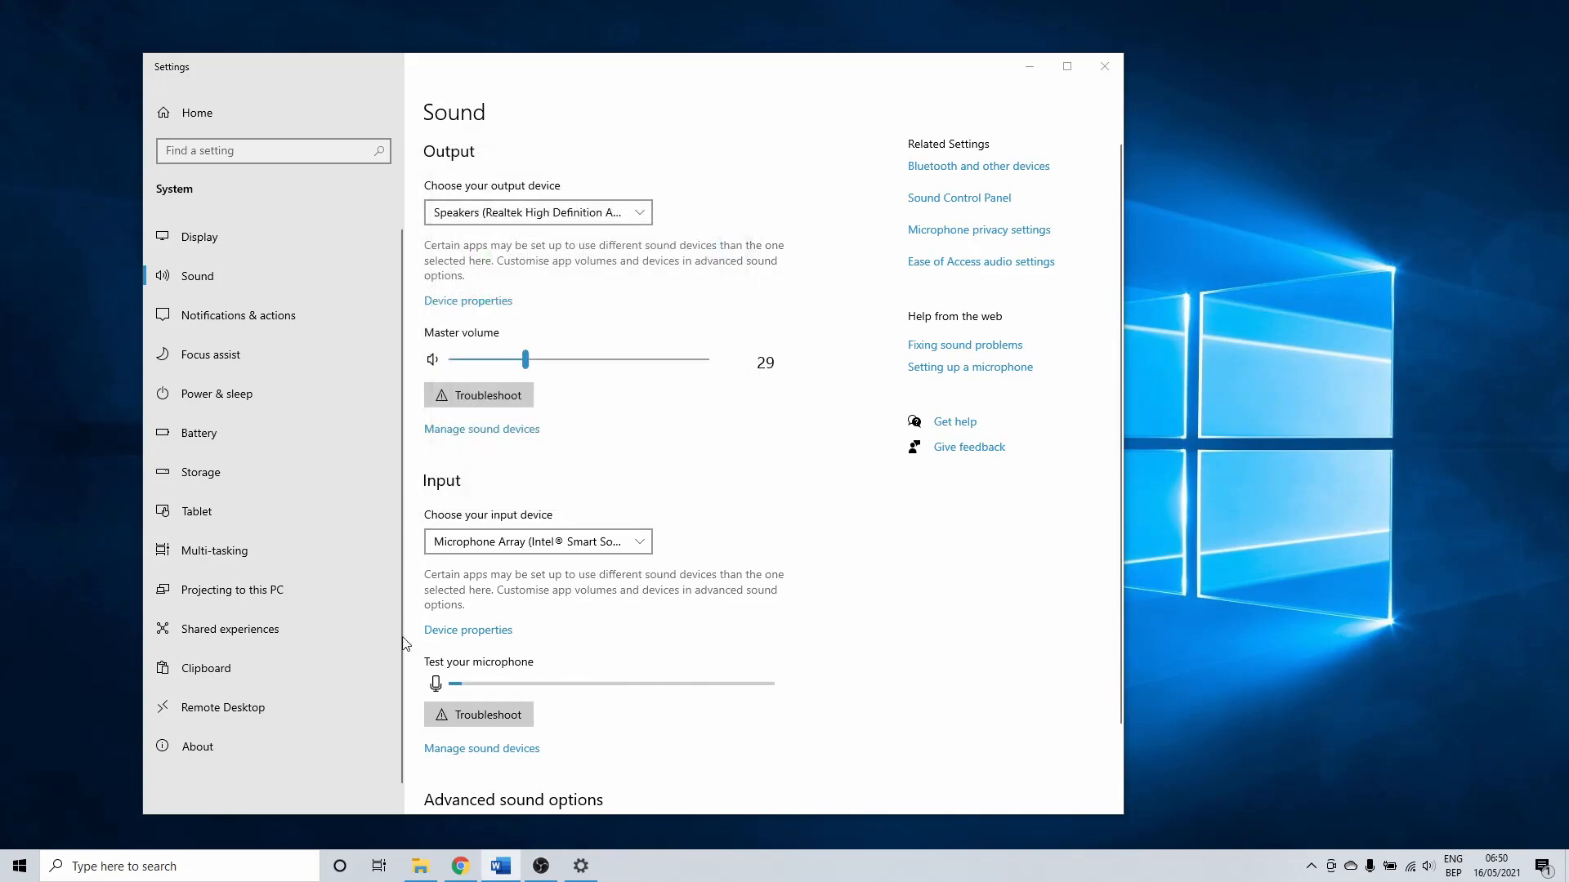
# Search Windows for "device manager", open Device Manager and maximize its window.
pyautogui.click(259, 858)
pyautogui.write('device manager')
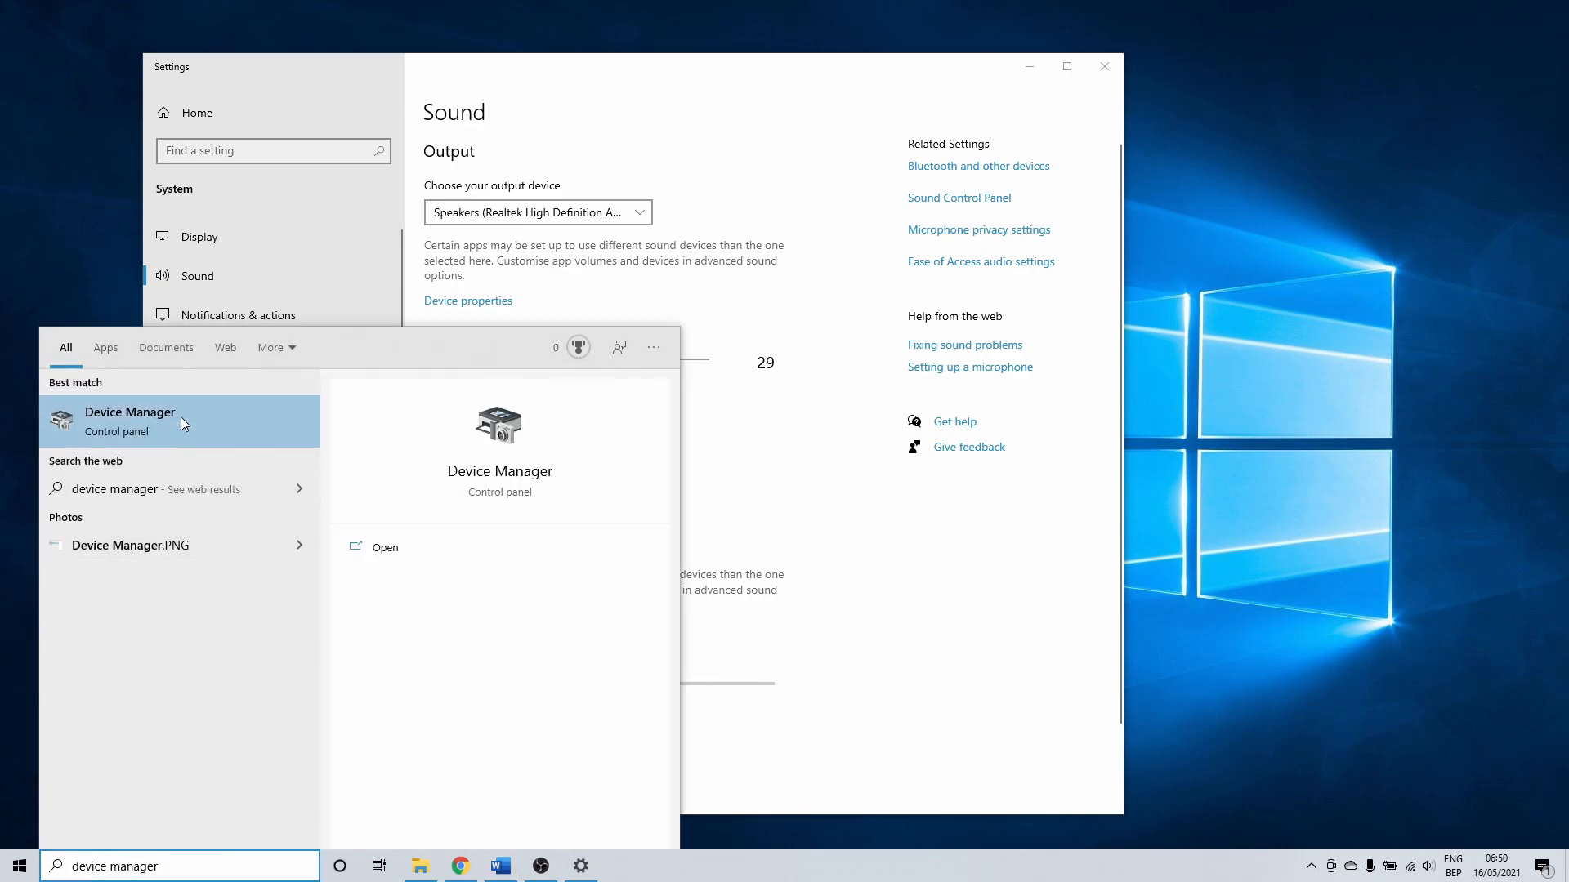
pyautogui.click(180, 417)
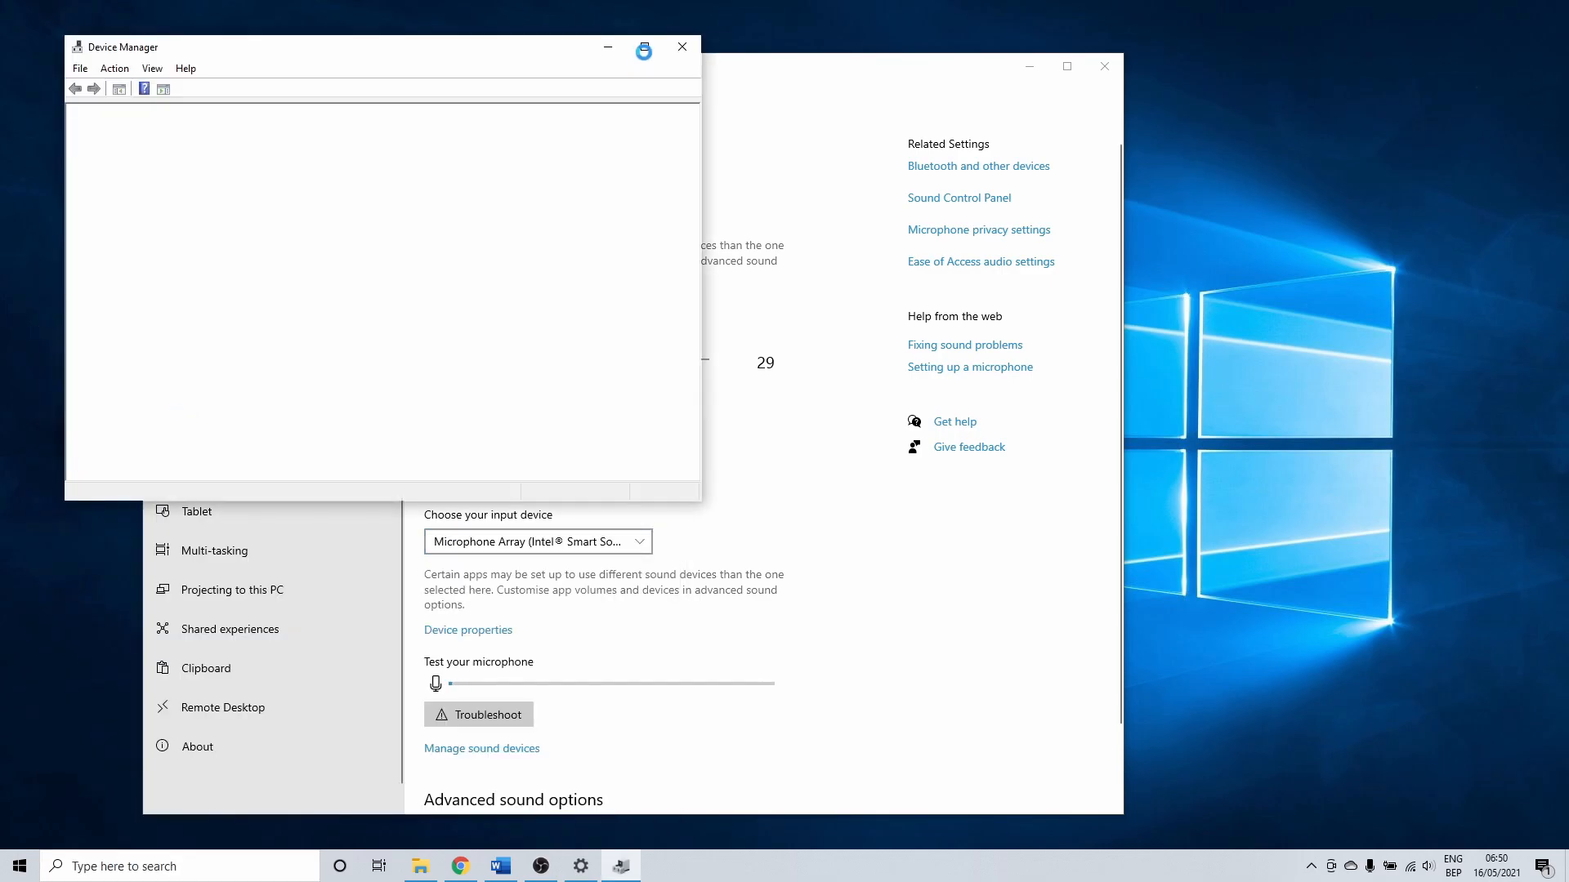
pyautogui.click(644, 50)
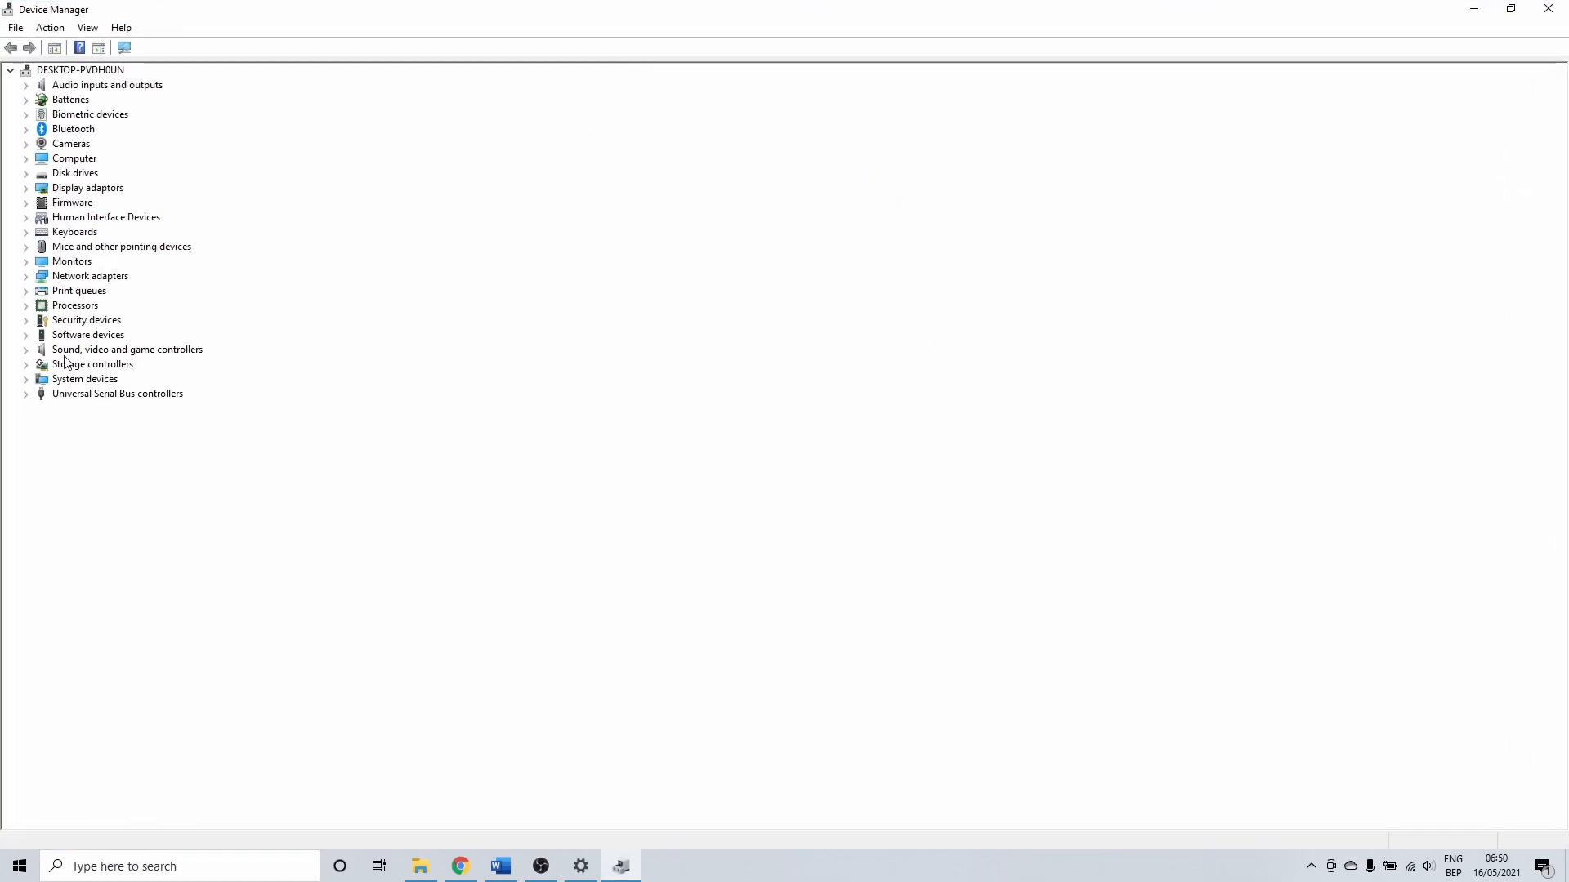
# Search automatically for a Realtek High Definition Audio(SST) driver update, check Windows Update as well, and close the update page.
pyautogui.click(28, 352)
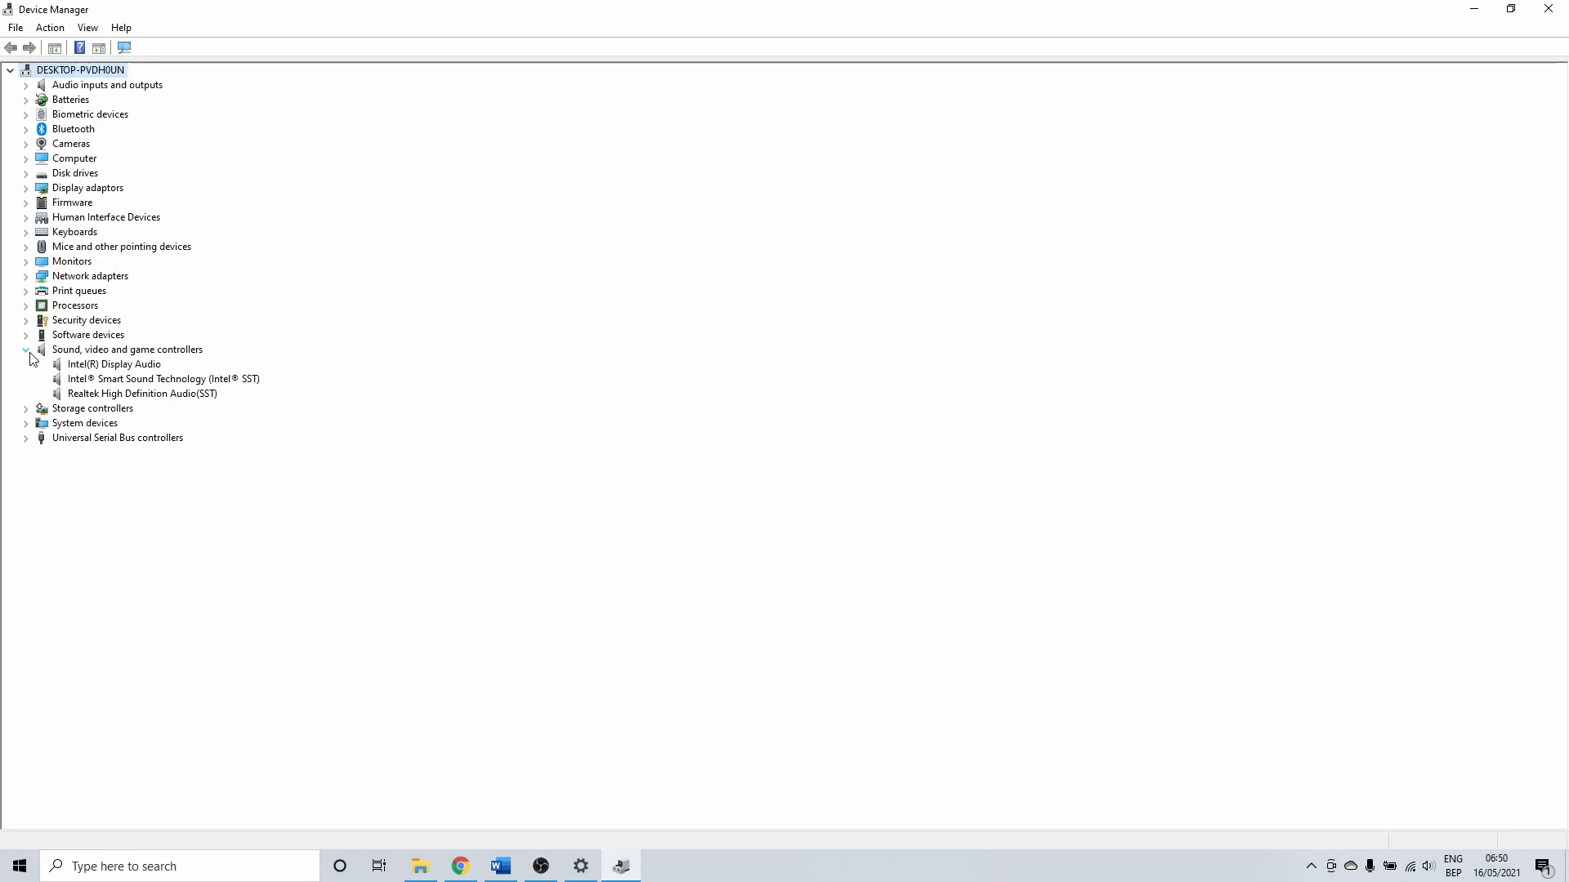
pyautogui.click(85, 398)
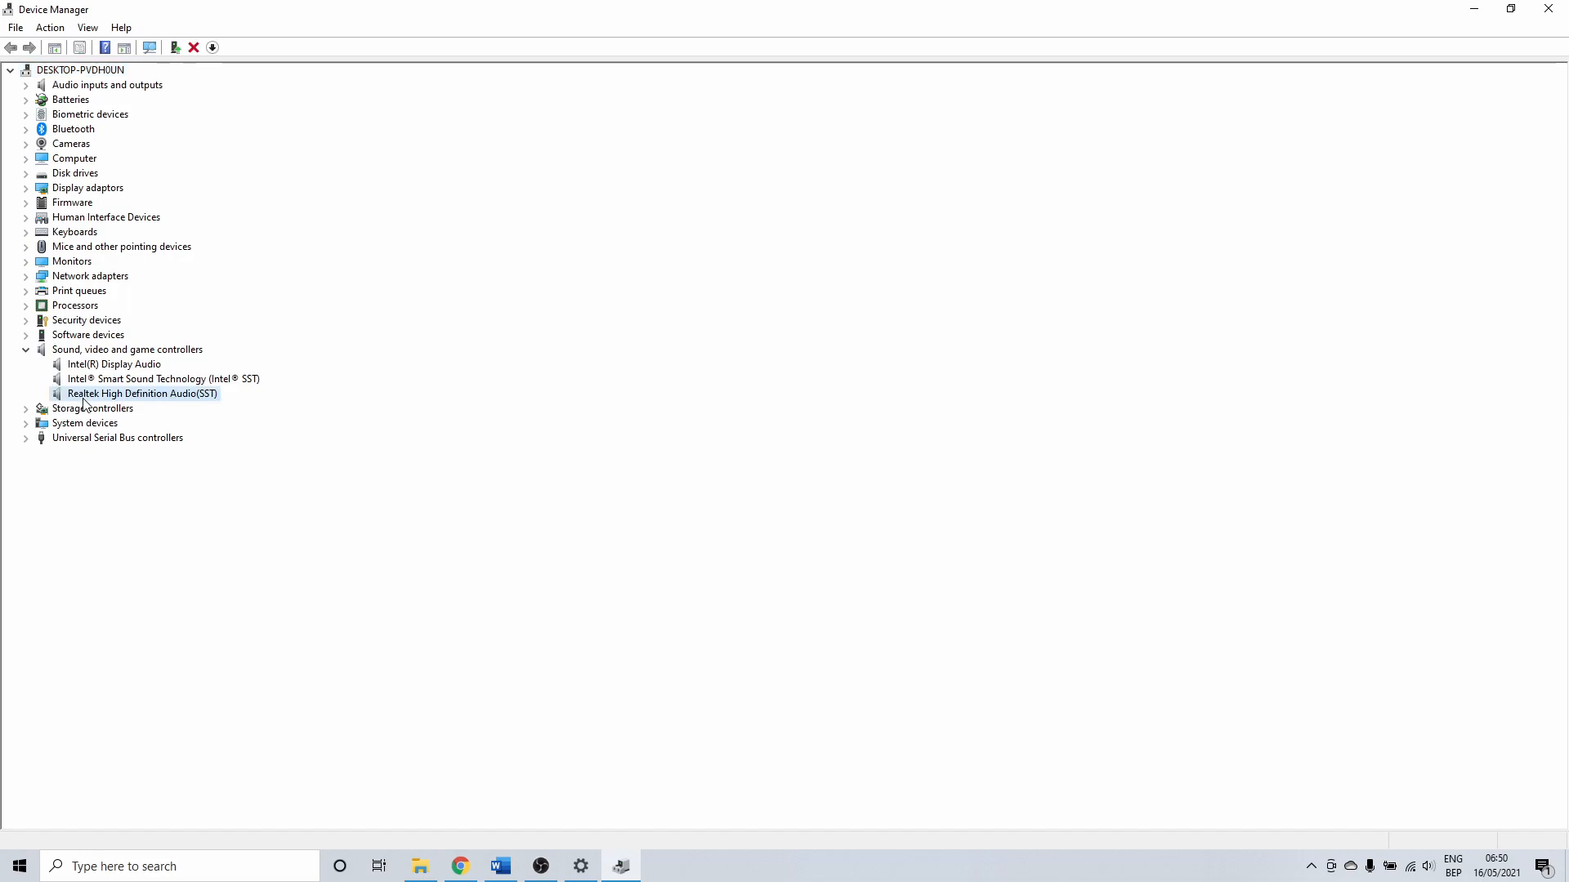
pyautogui.rightClick(85, 399)
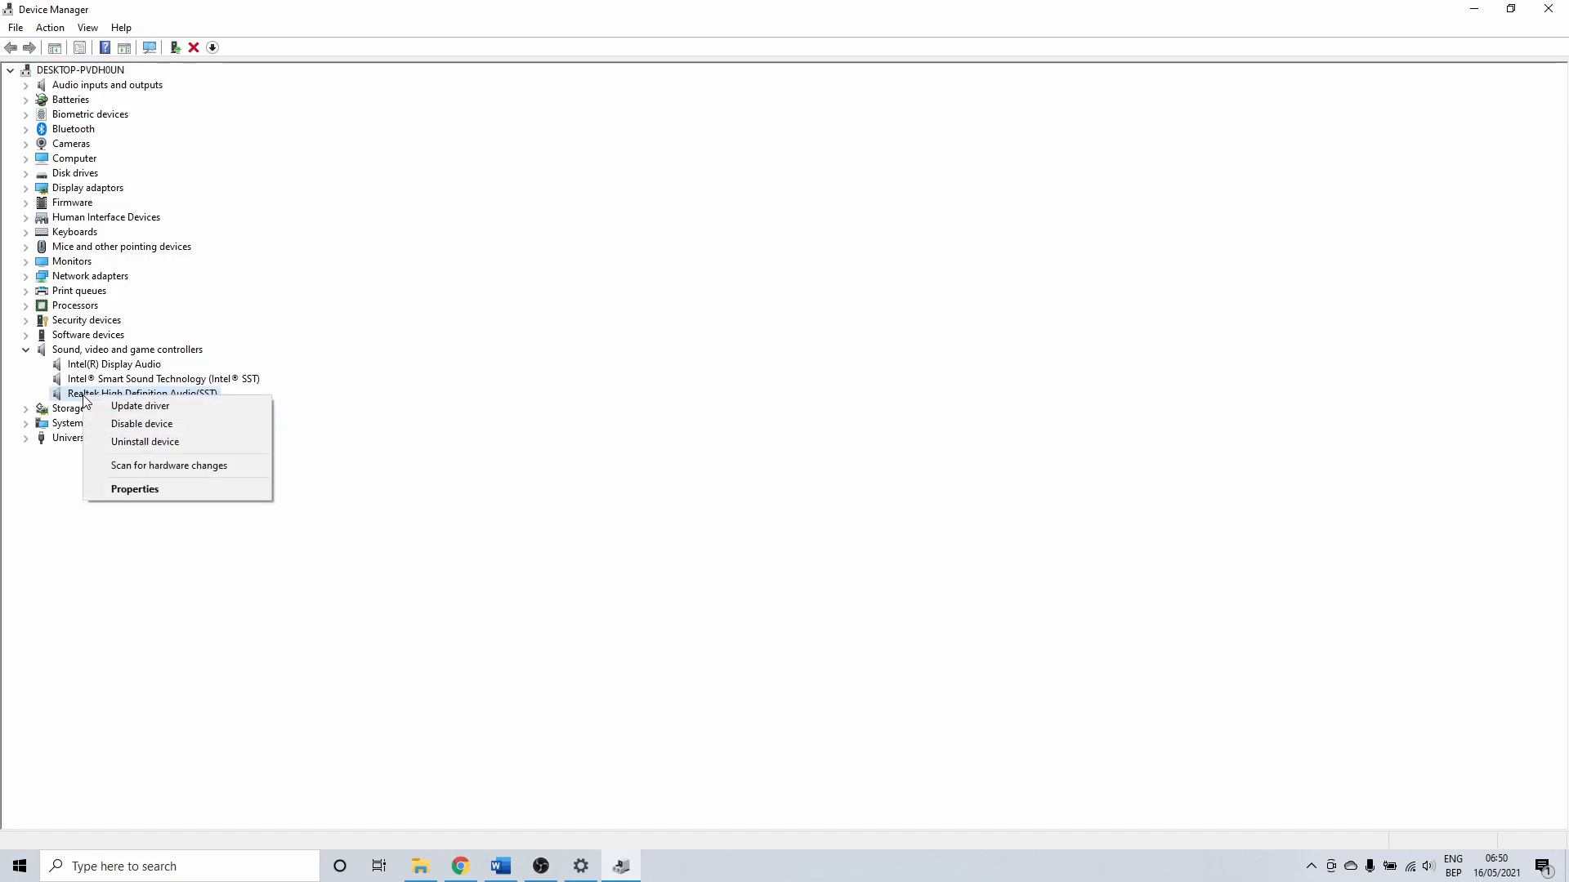
pyautogui.click(141, 407)
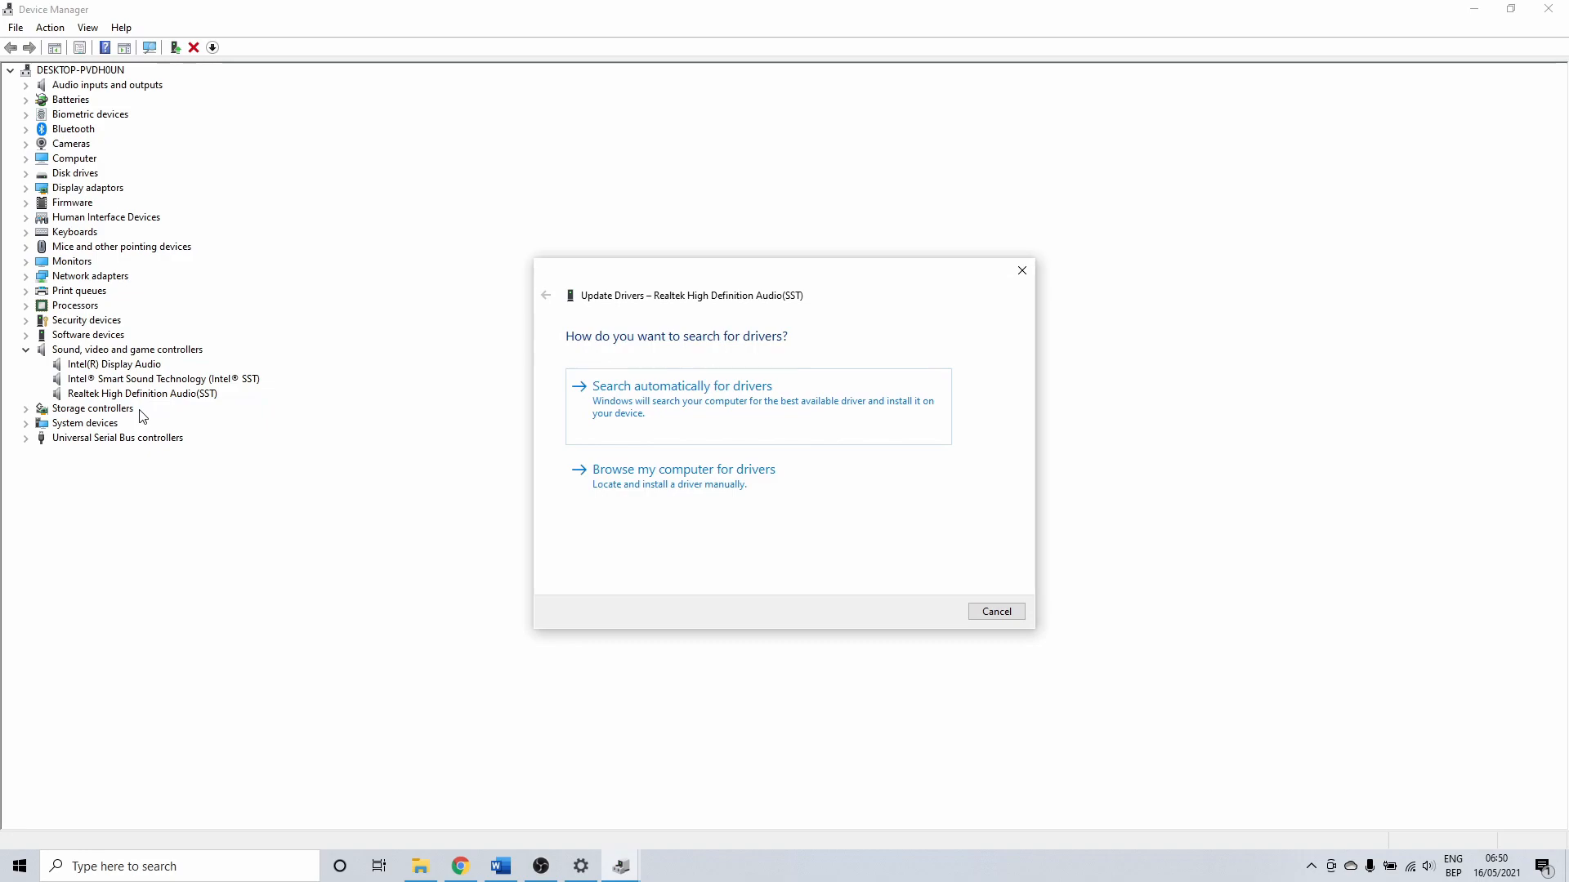
pyautogui.click(639, 422)
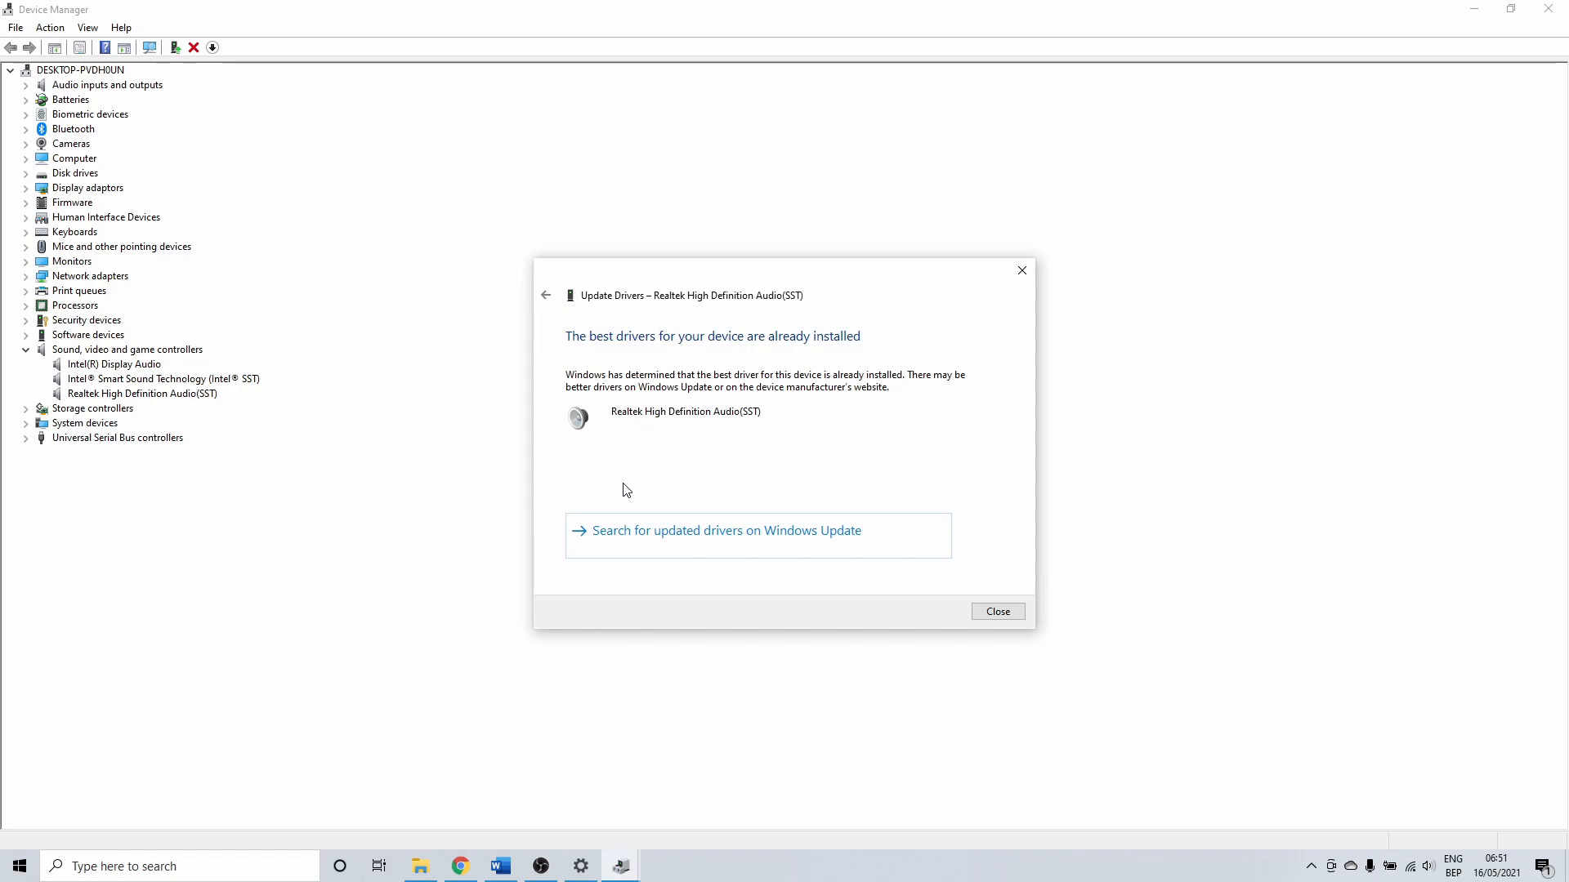
pyautogui.click(625, 531)
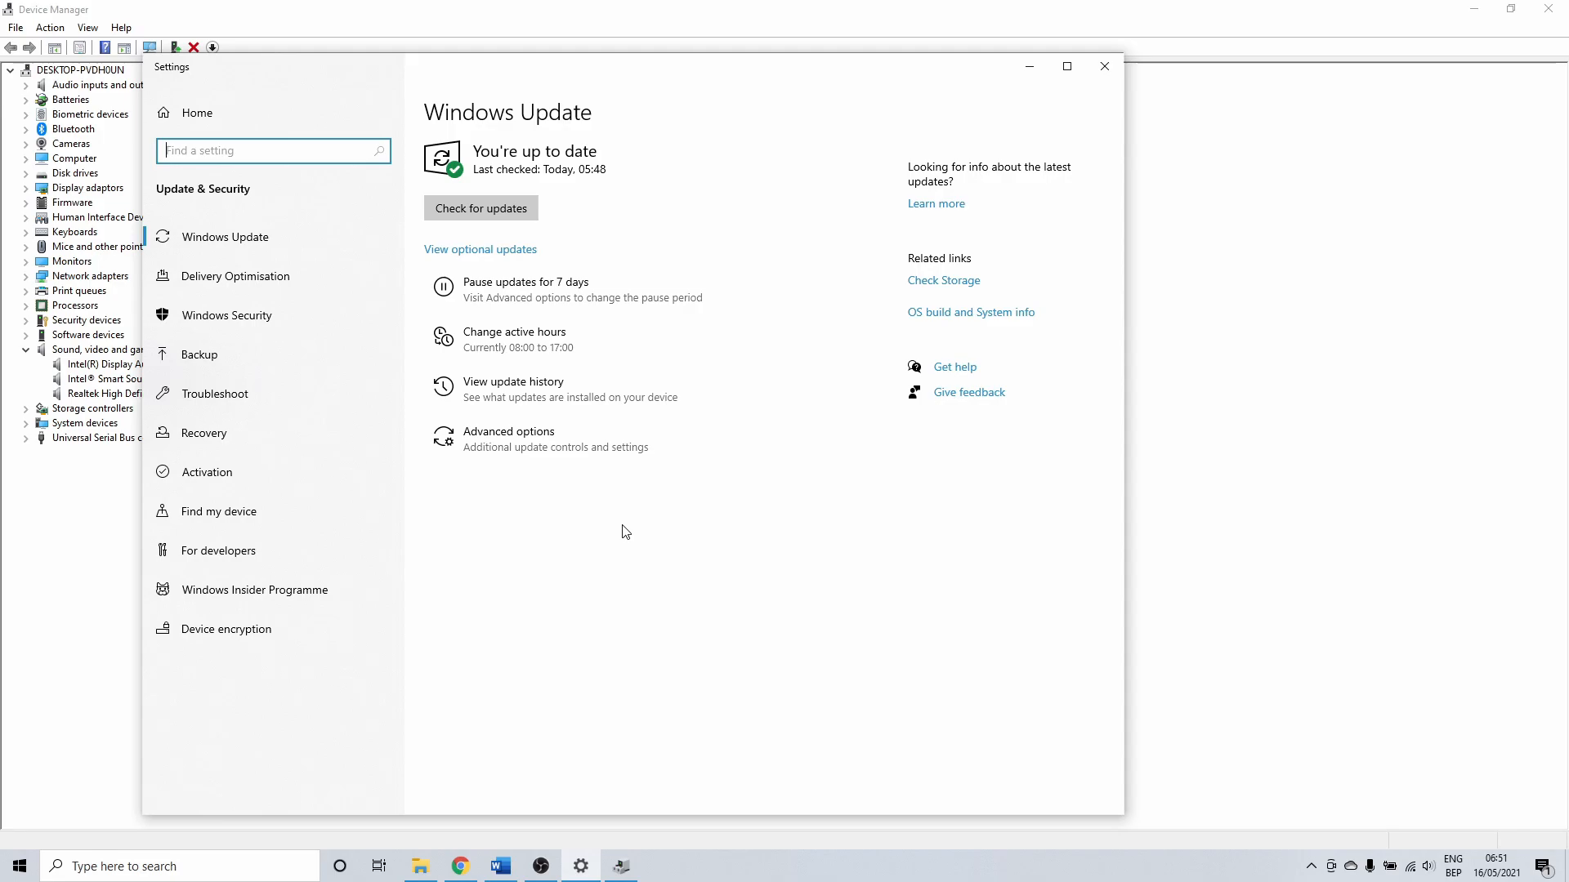
pyautogui.click(1104, 65)
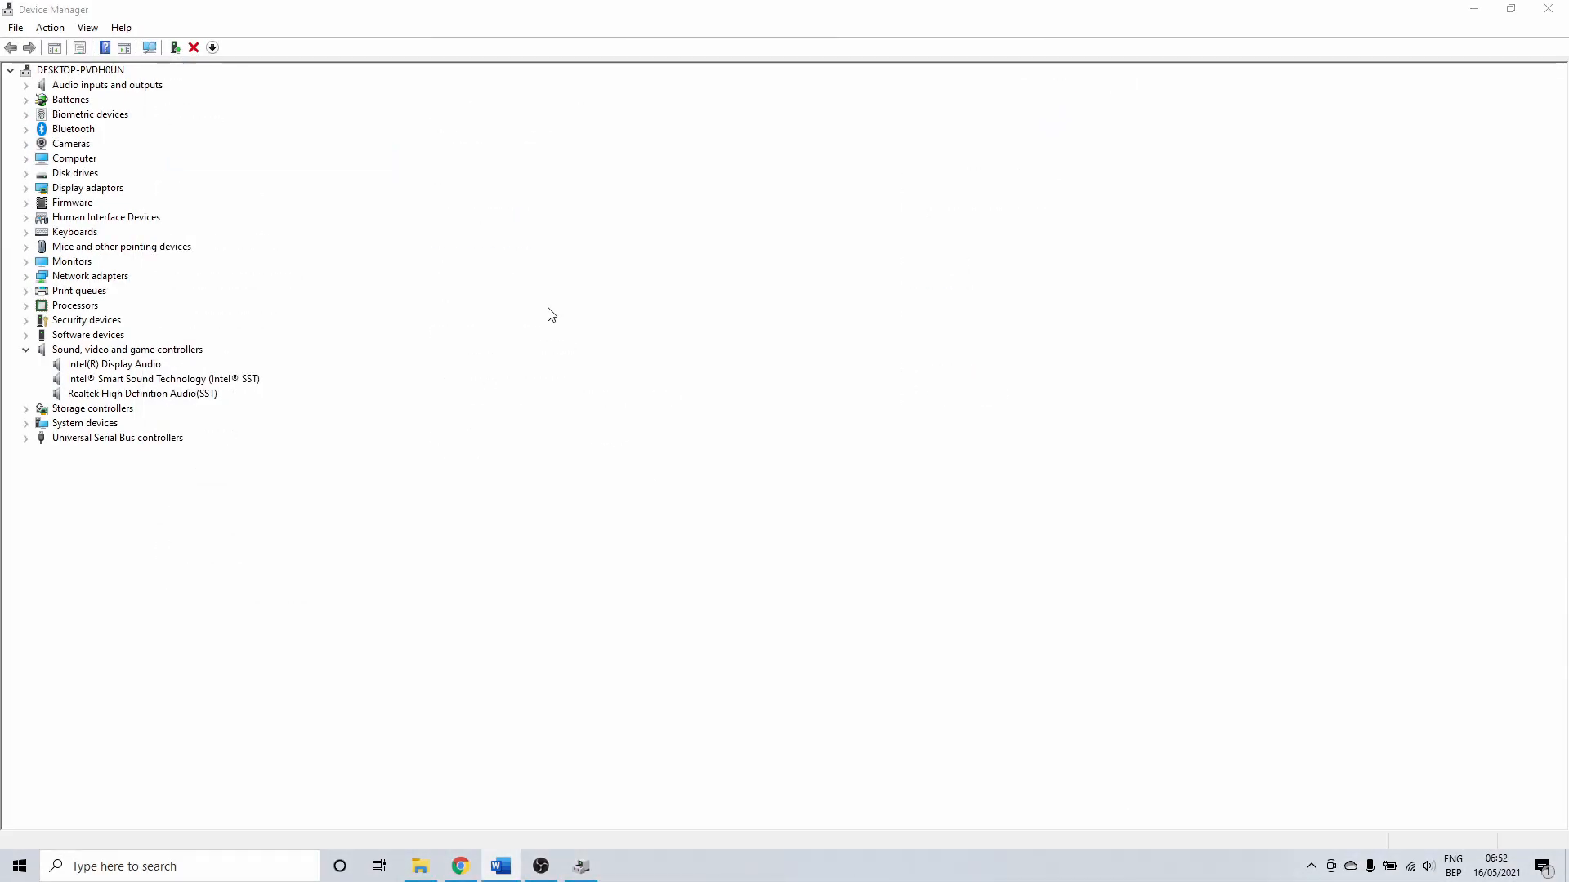
# Install the Realtek High Definition Audio(SST) driver manually from the list of available drivers on the computer.
pyautogui.rightClick(108, 395)
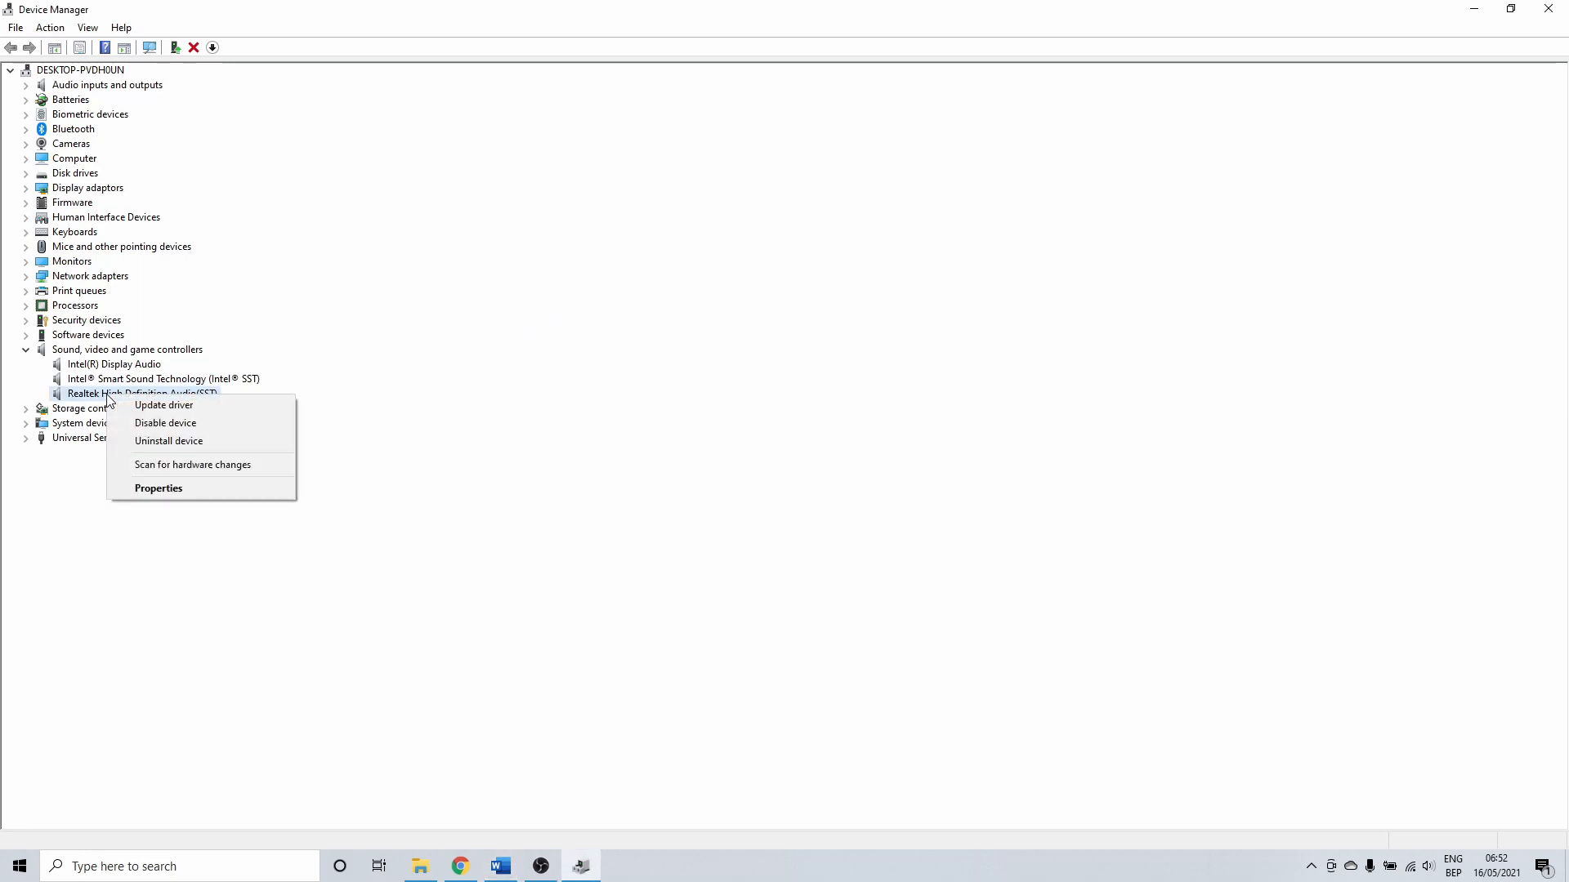
pyautogui.click(160, 406)
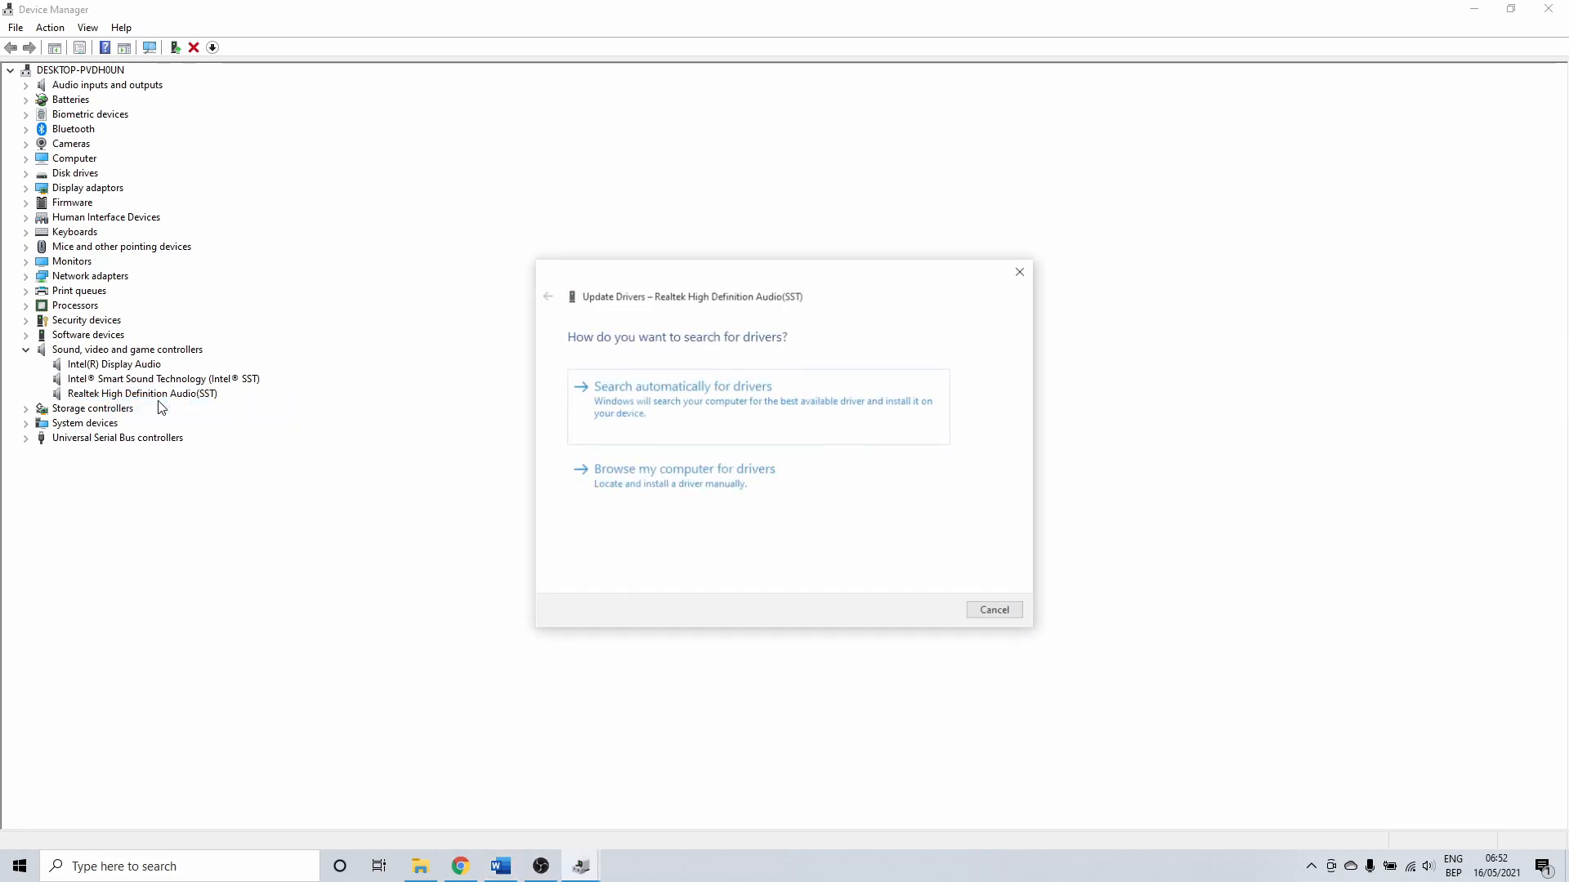
pyautogui.click(684, 480)
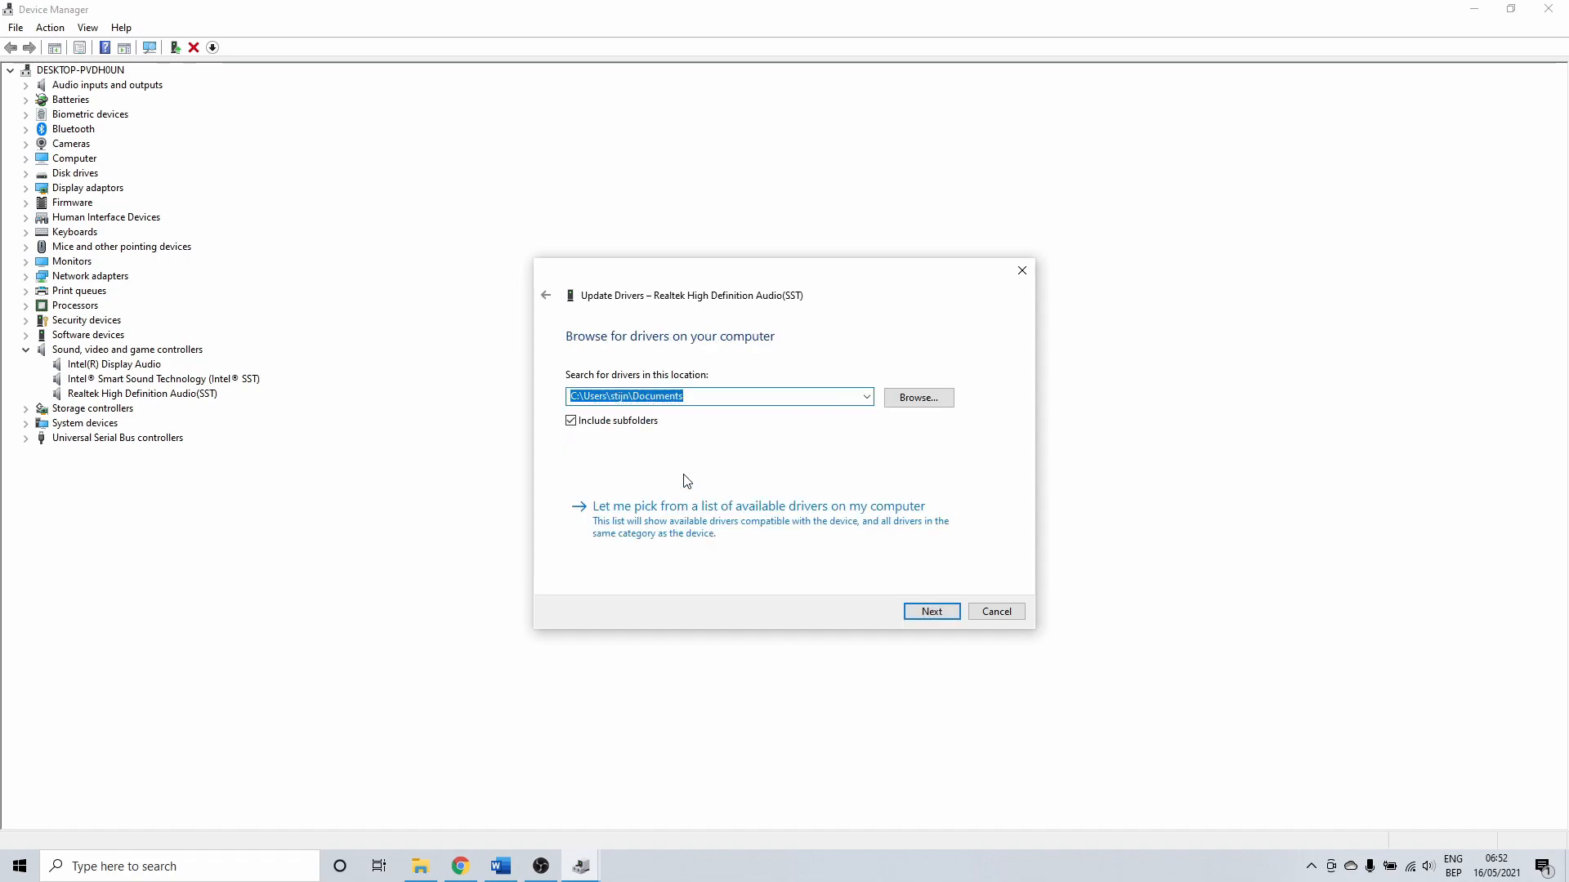
pyautogui.click(684, 527)
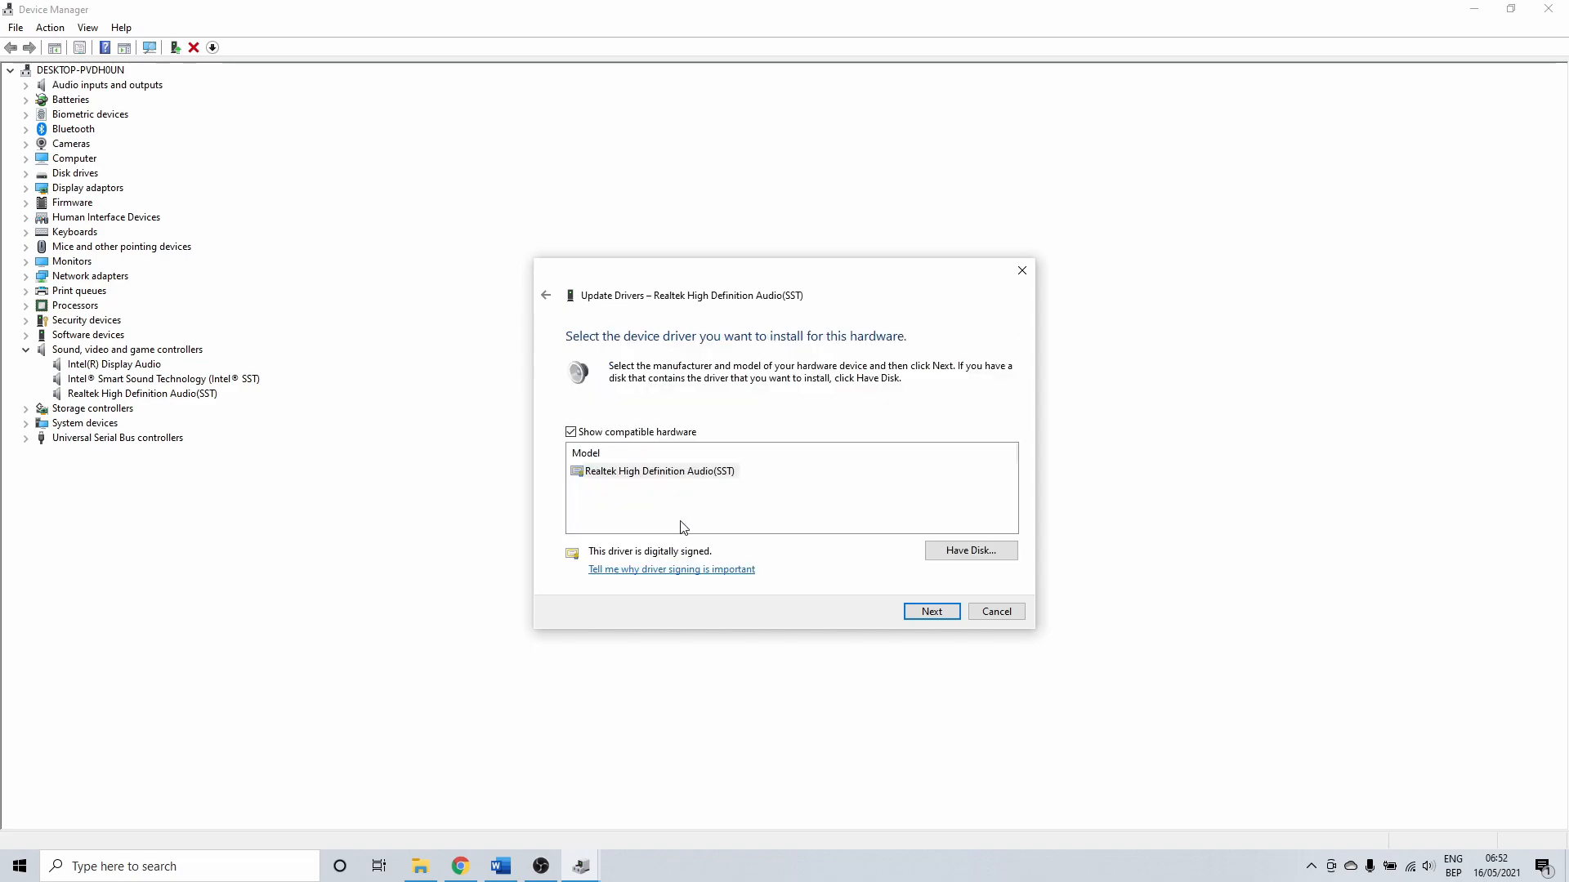
pyautogui.click(675, 471)
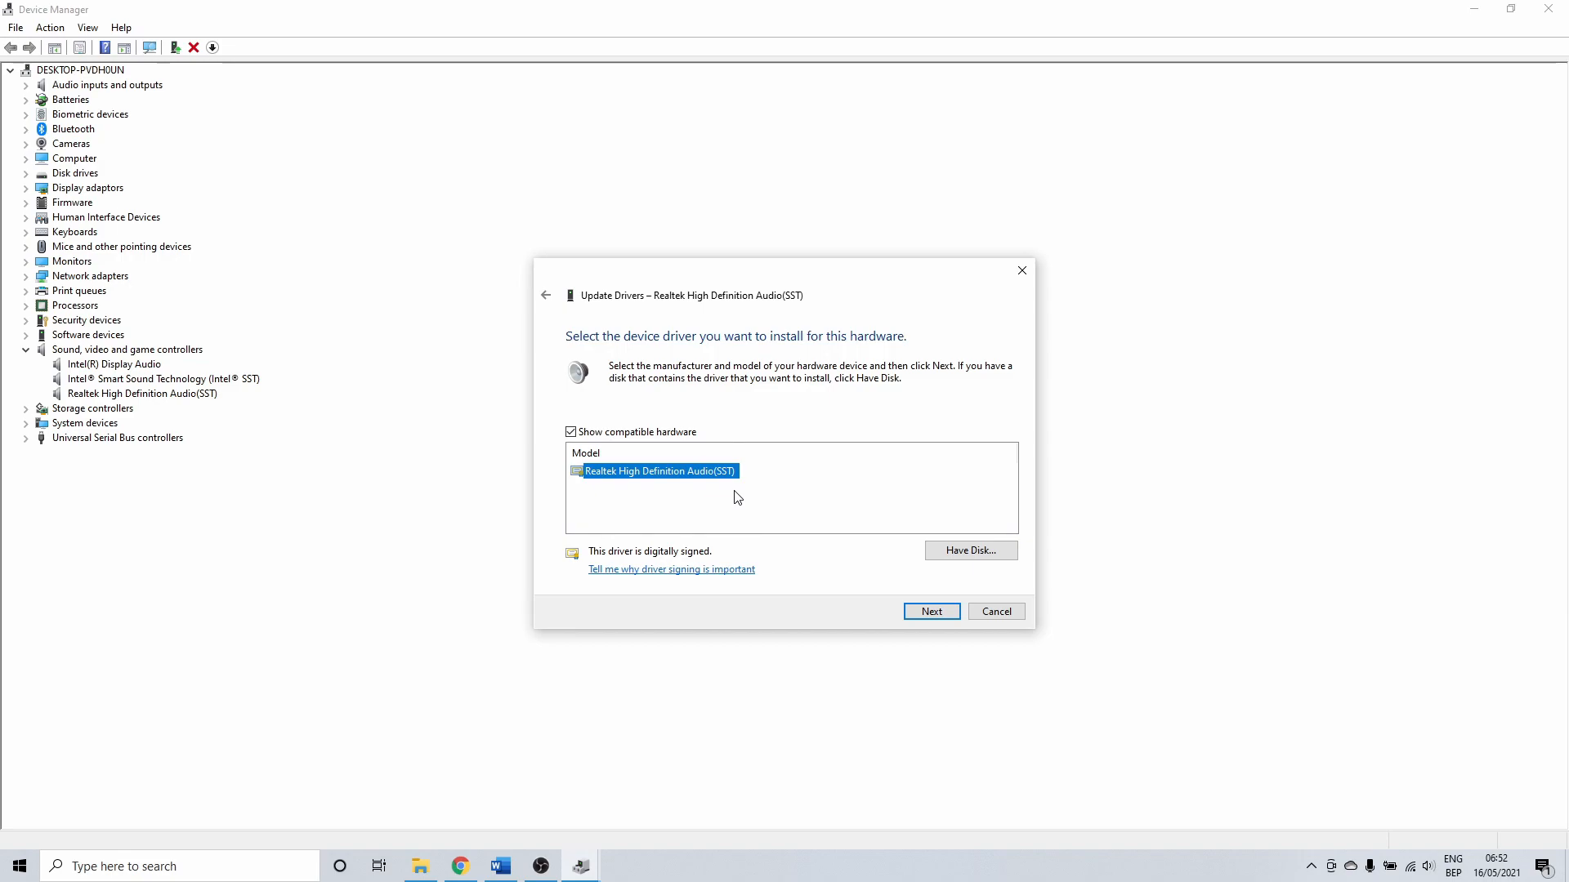
pyautogui.click(932, 611)
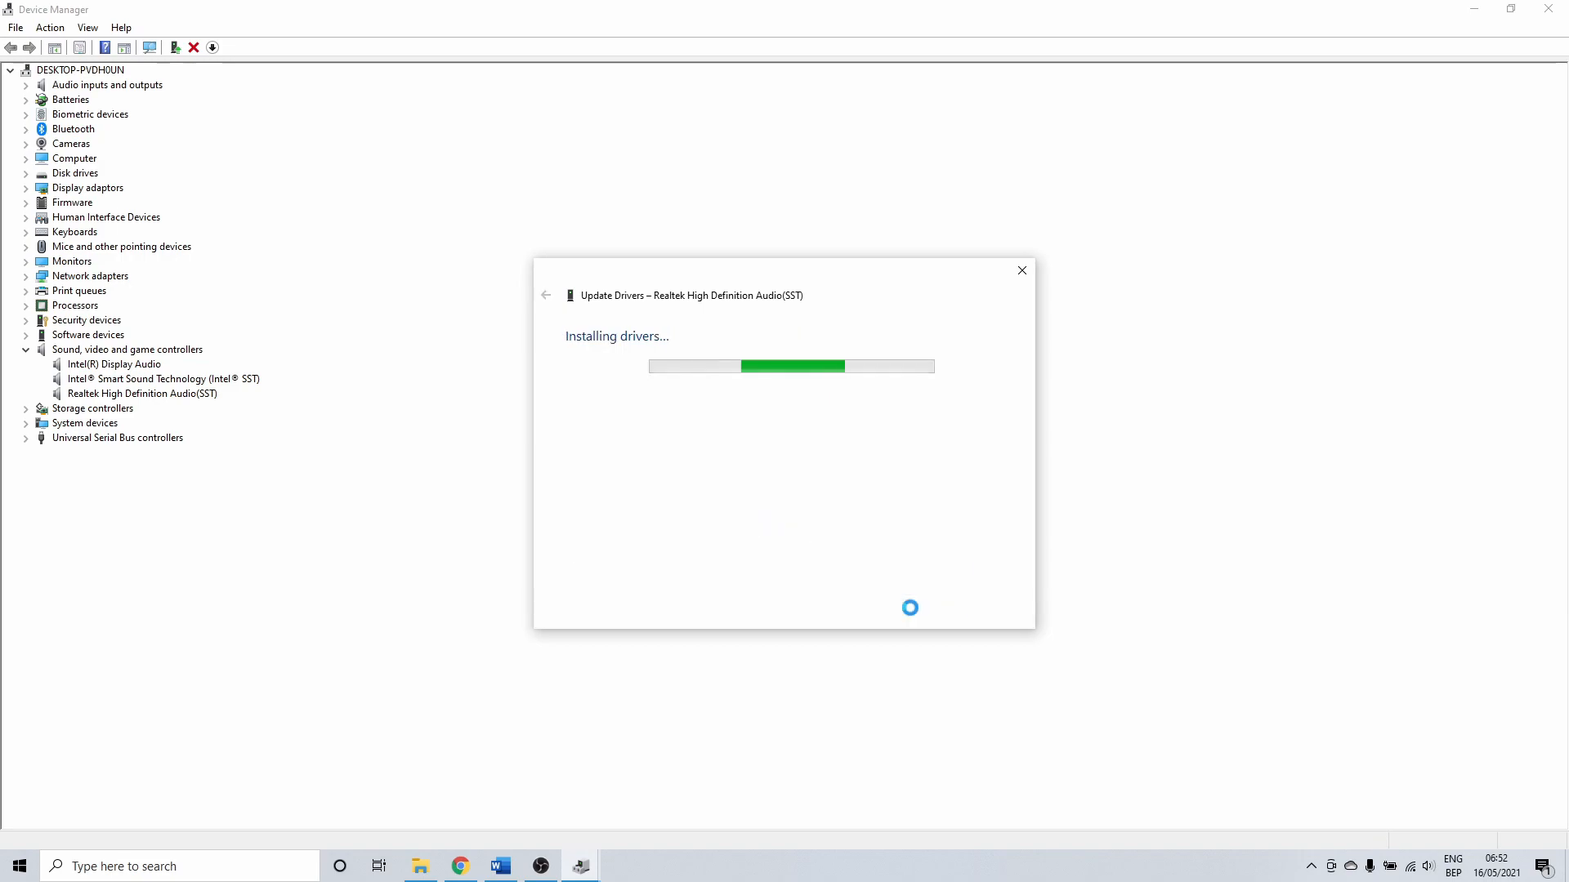